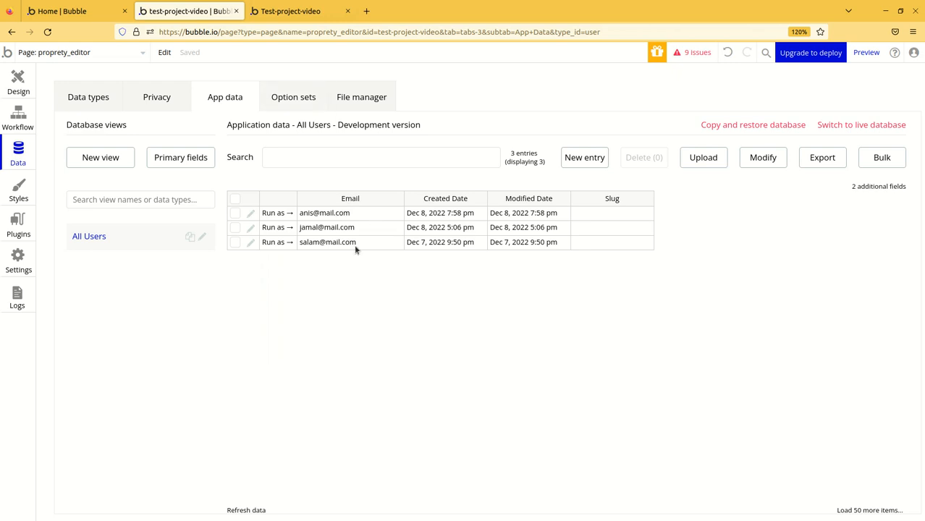
# Step: Open the sign-up form in the app preview, examine its input fields, and return to the Bubble editor
pyautogui.click(302, 11)
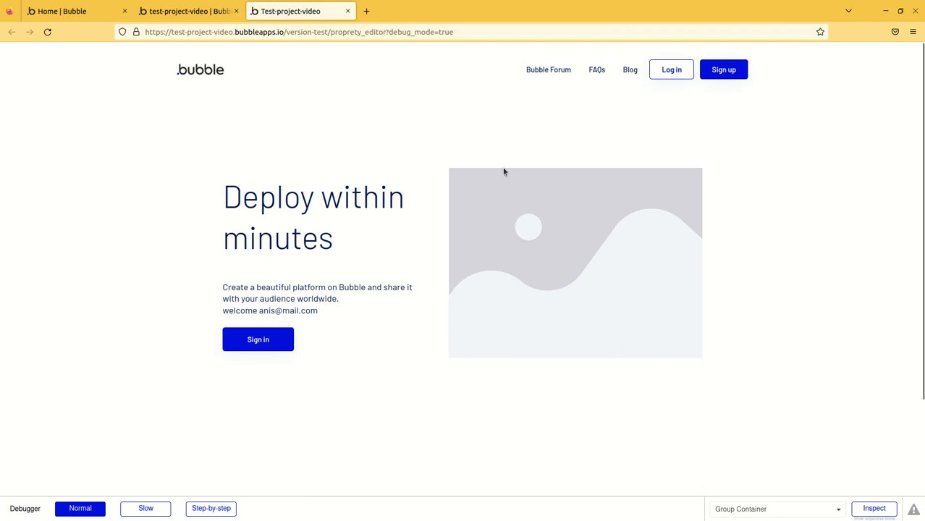
pyautogui.click(723, 73)
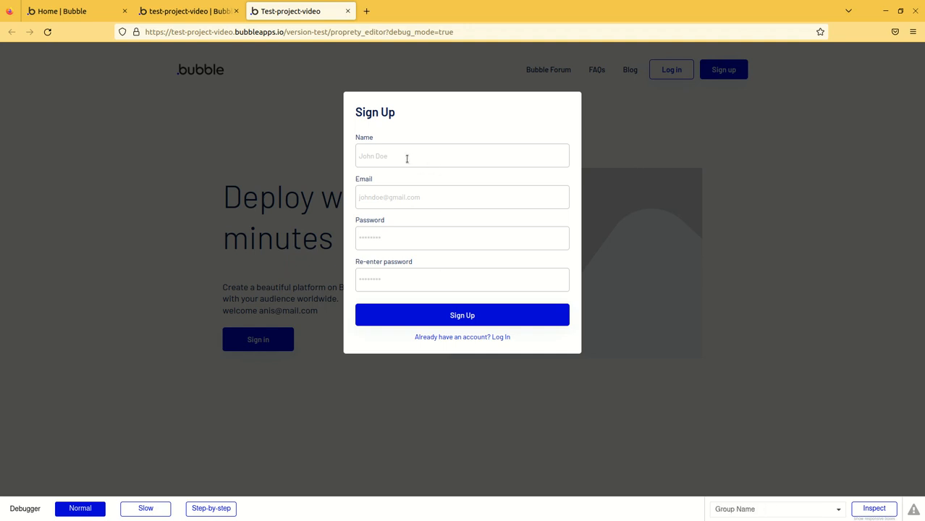
pyautogui.click(168, 16)
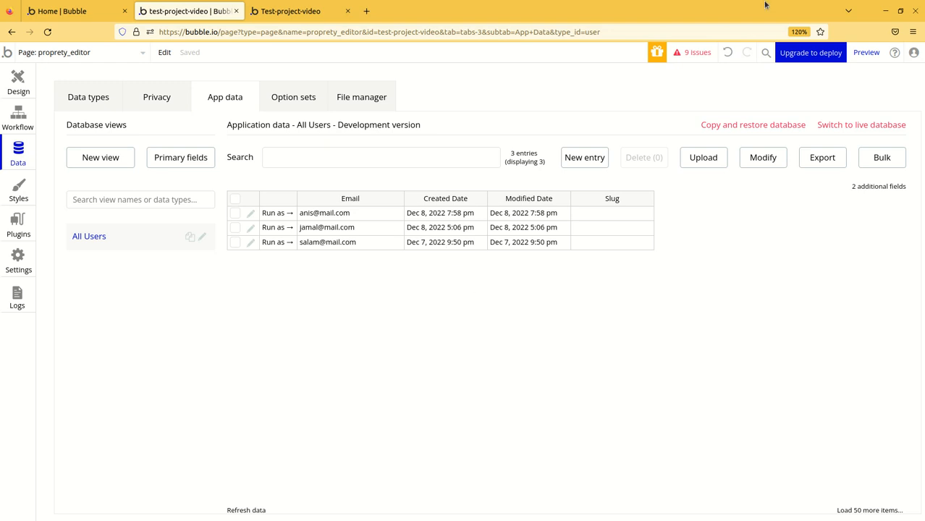
# Step: Look through the app database's data types, privacy rules, app data, option sets and file manager, ending on the data types
pyautogui.hotkey('alt', 'Left')
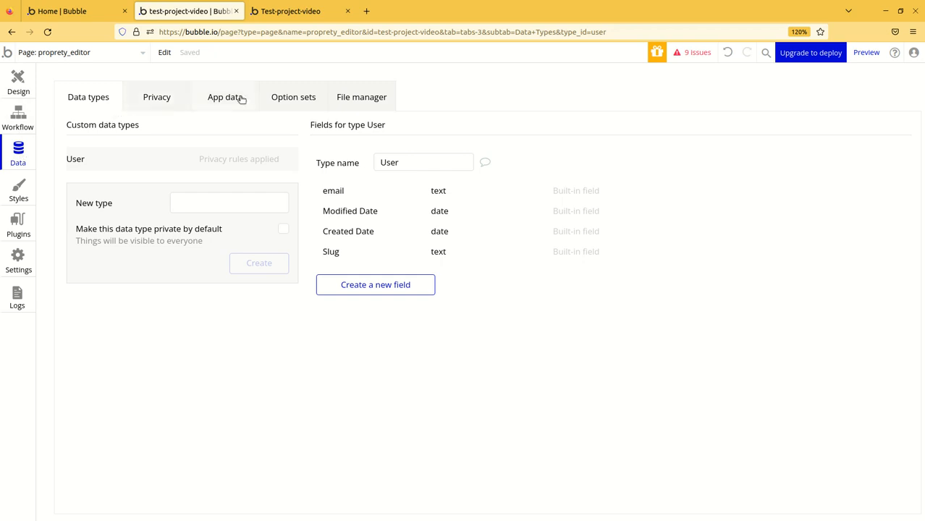
pyautogui.click(154, 103)
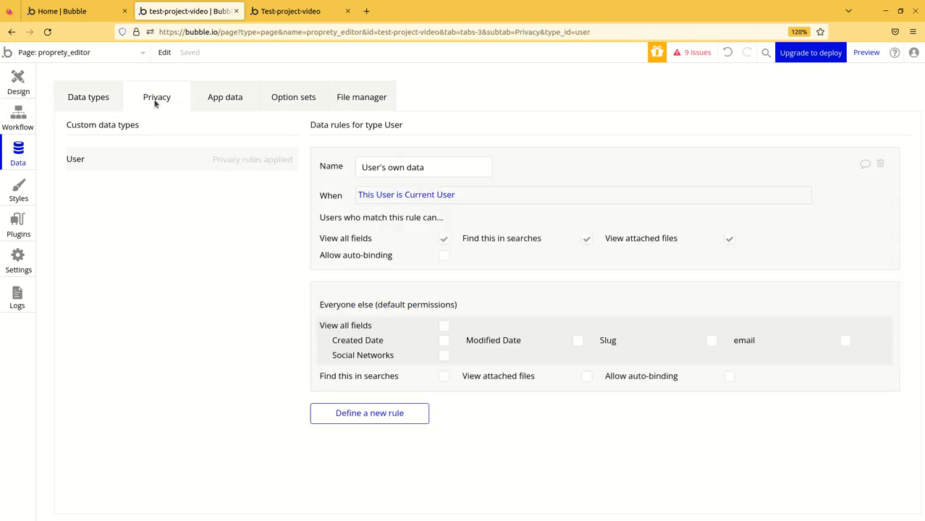
pyautogui.click(225, 100)
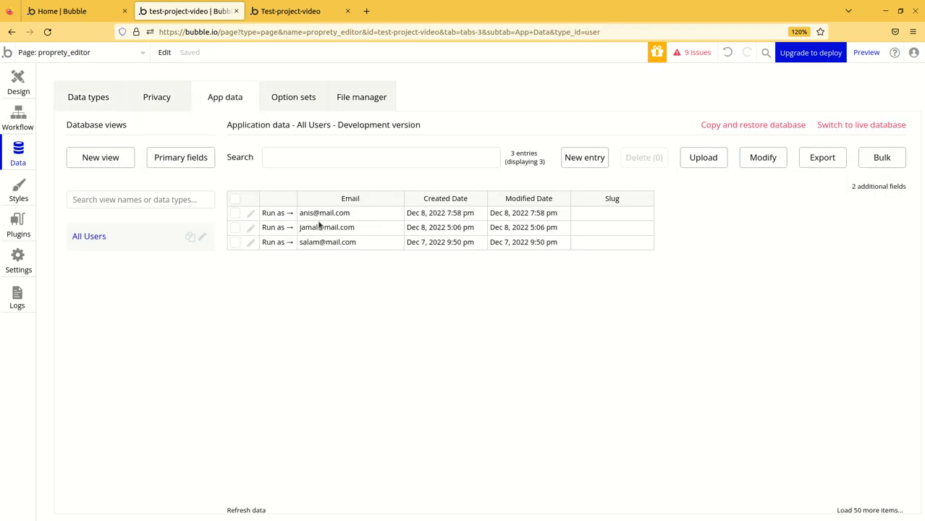
pyautogui.click(318, 107)
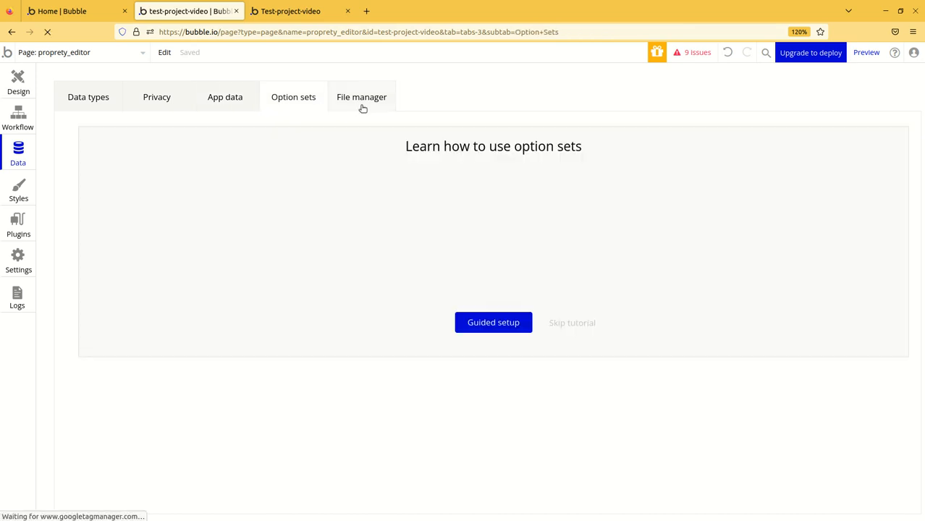
pyautogui.click(356, 105)
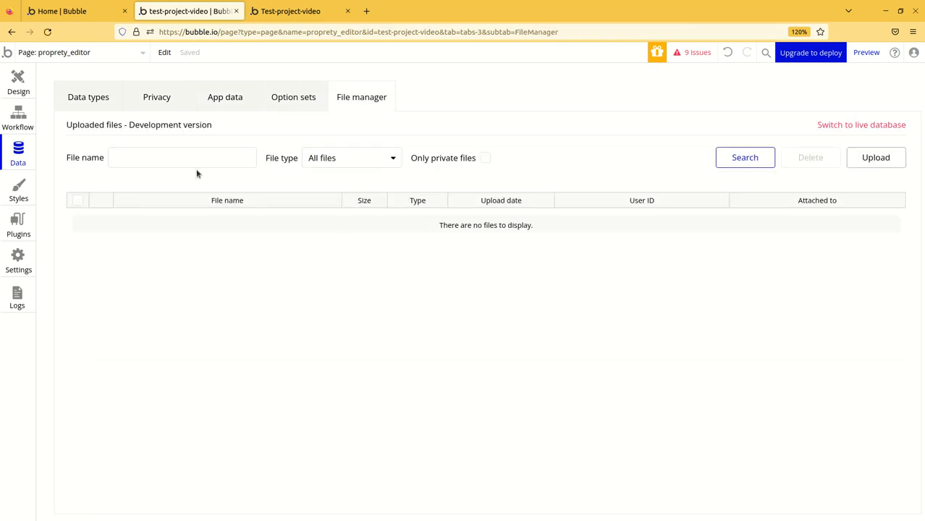
pyautogui.click(94, 105)
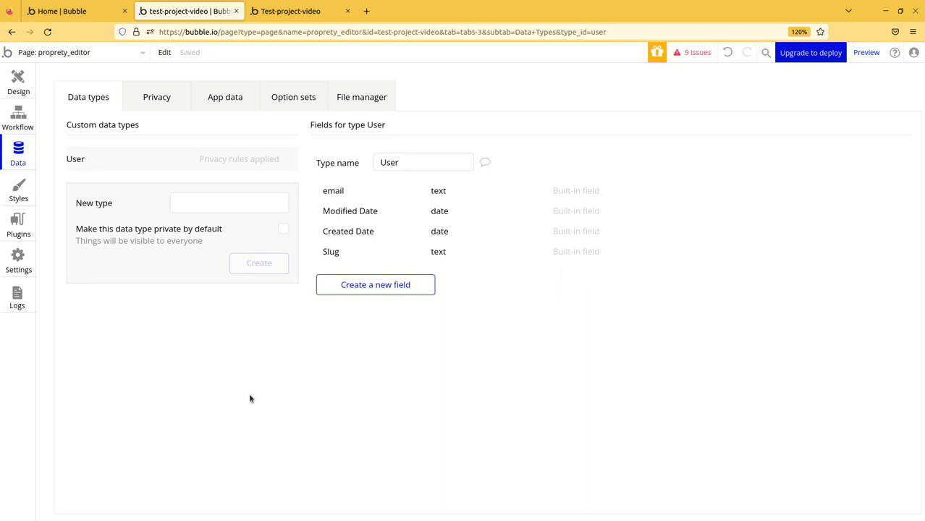
# Step: Compare the User type's built-in fields with the sign-up form in the app preview, and return to the editor
pyautogui.click(383, 163)
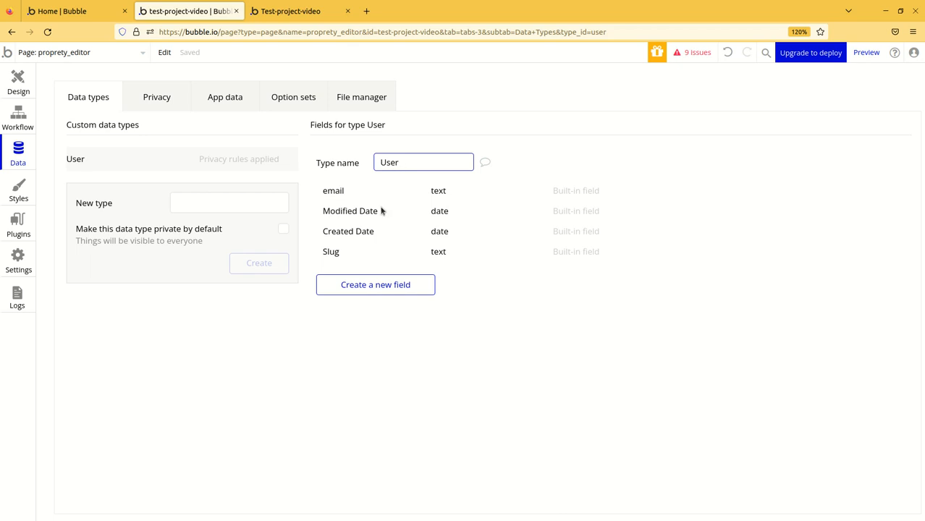
pyautogui.click(289, 11)
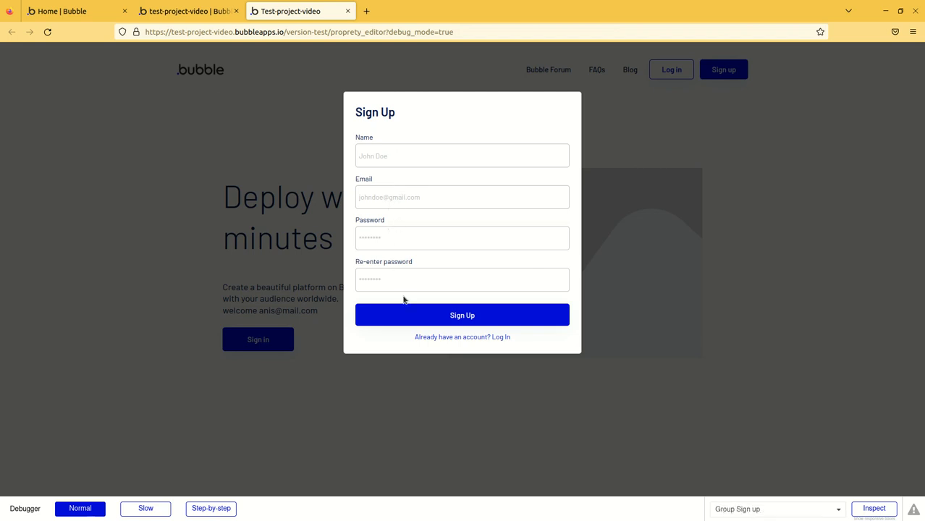
pyautogui.click(412, 196)
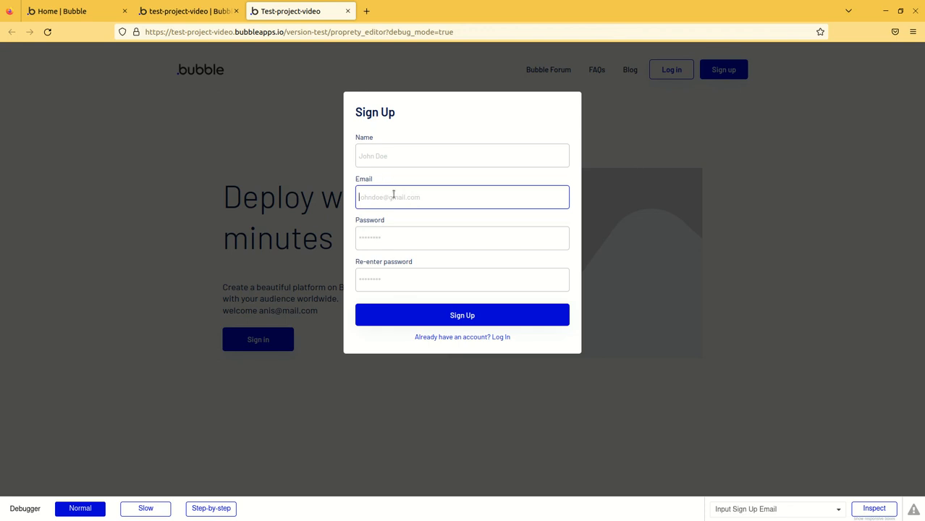
pyautogui.click(195, 11)
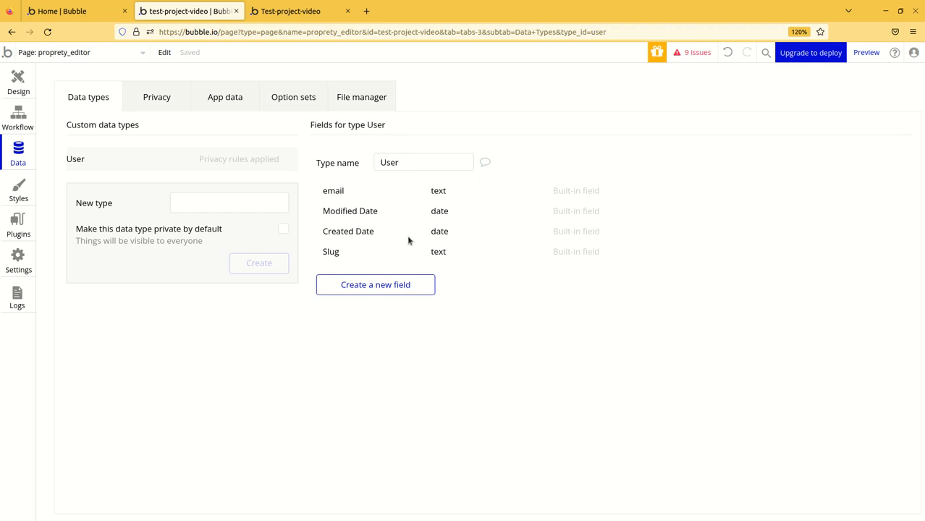
# Step: Create a new field named username with the field type text on the User data type
pyautogui.click(412, 163)
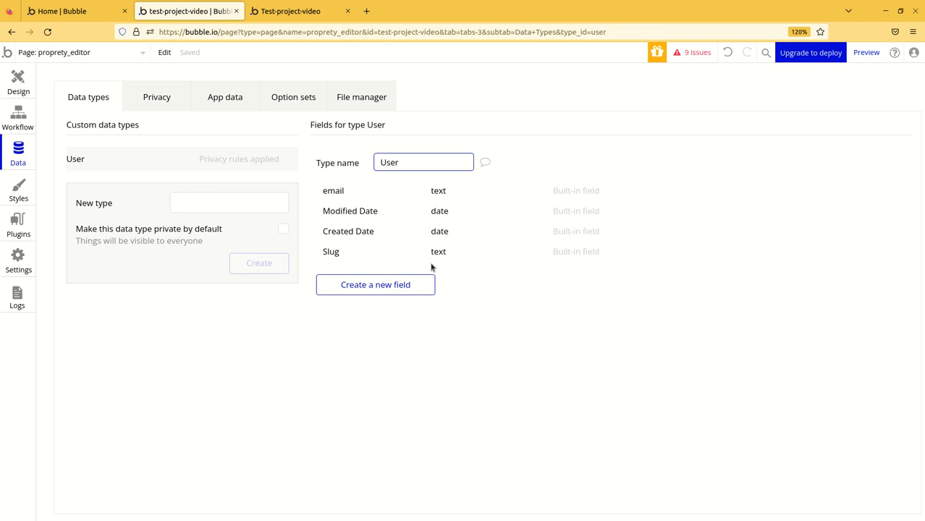
pyautogui.click(377, 291)
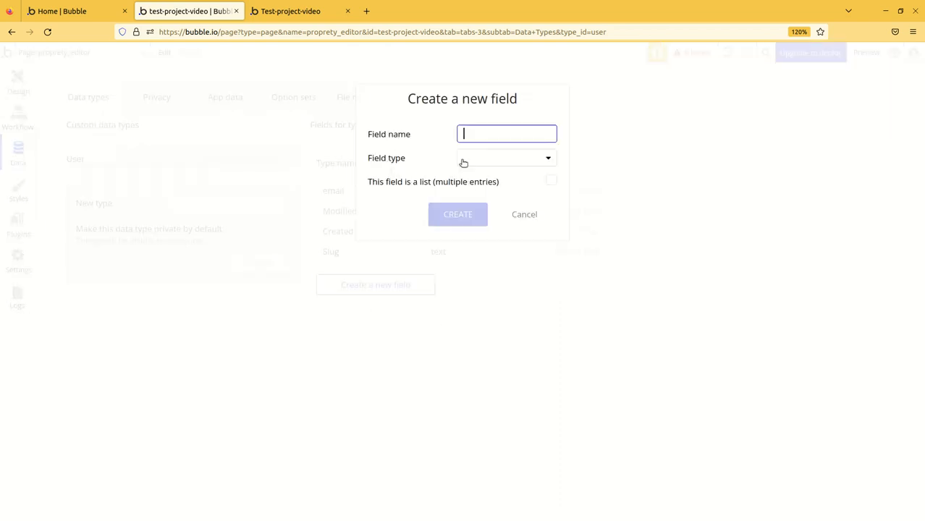
pyautogui.write('username')
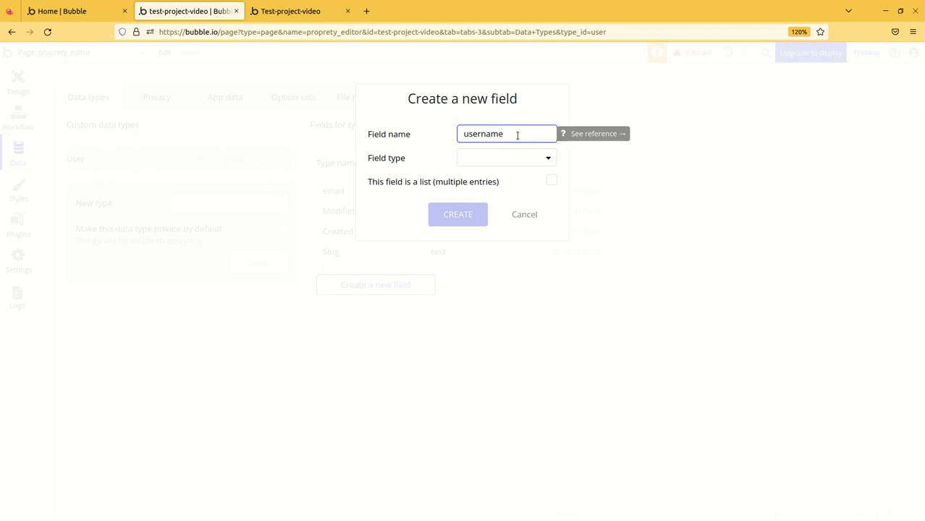
pyautogui.click(544, 161)
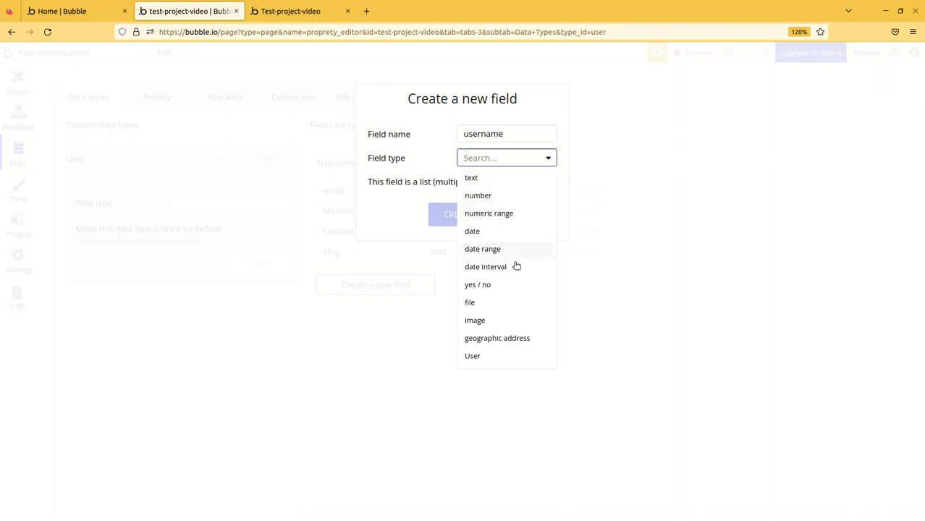
pyautogui.moveTo(520, 159)
pyautogui.click(521, 180)
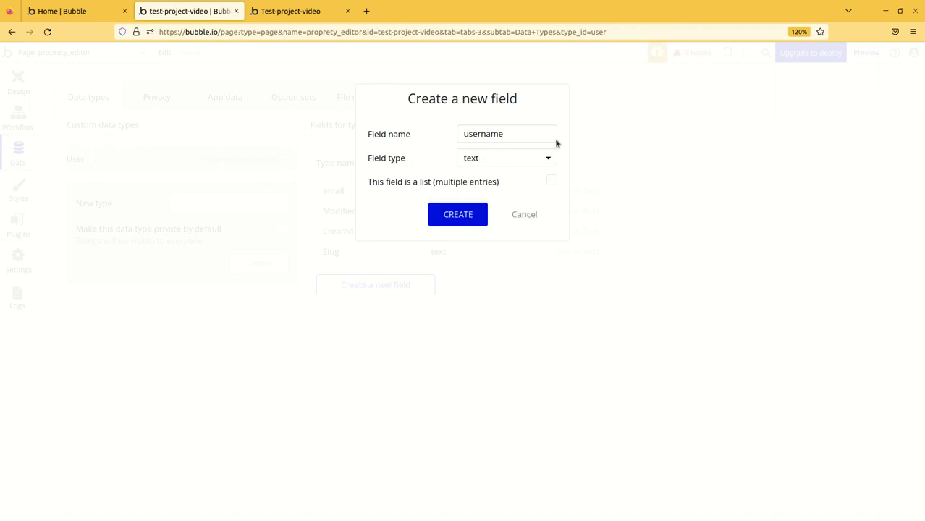
pyautogui.click(463, 215)
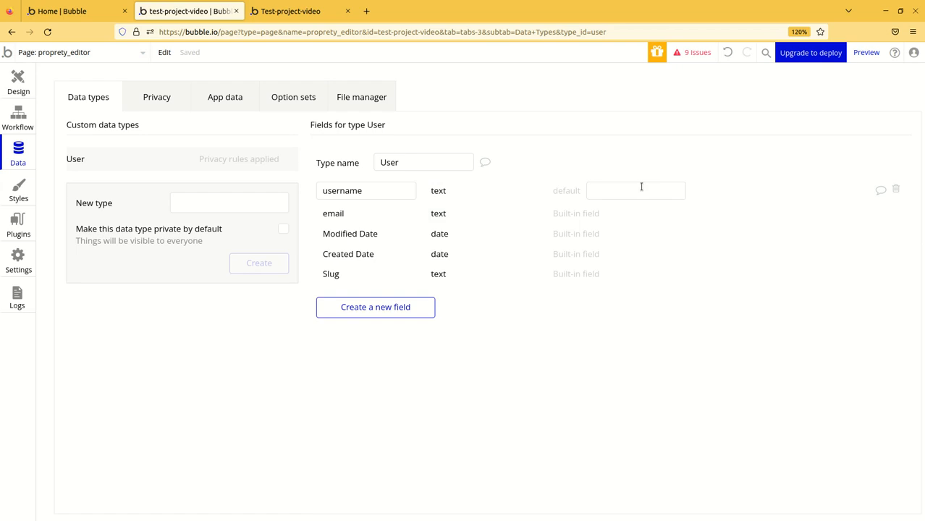
# Step: Create a new field named age with the field type number on the User data type
pyautogui.click(383, 311)
pyautogui.write('age')
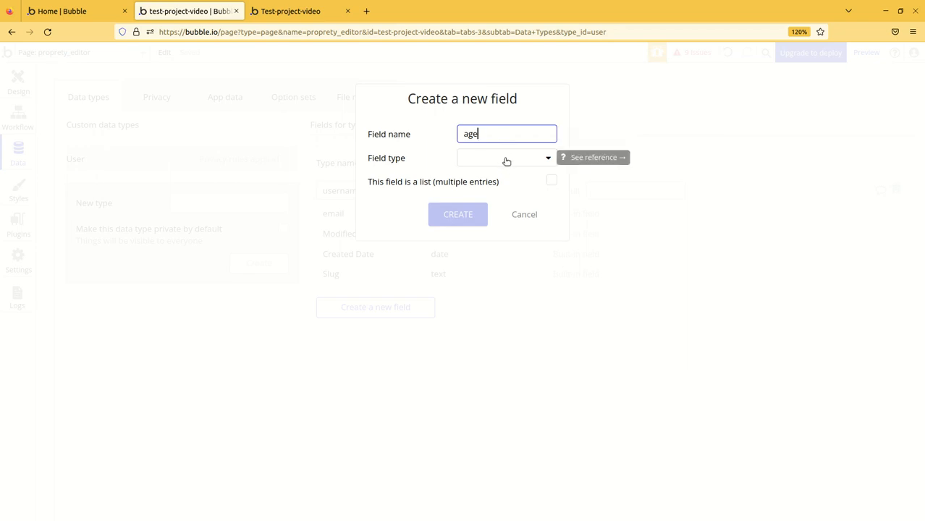
pyautogui.click(506, 159)
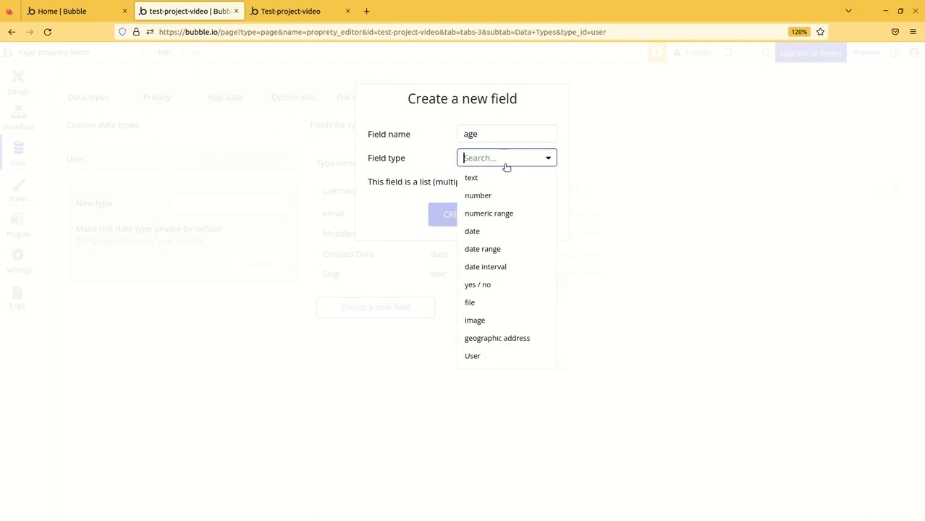
pyautogui.click(497, 203)
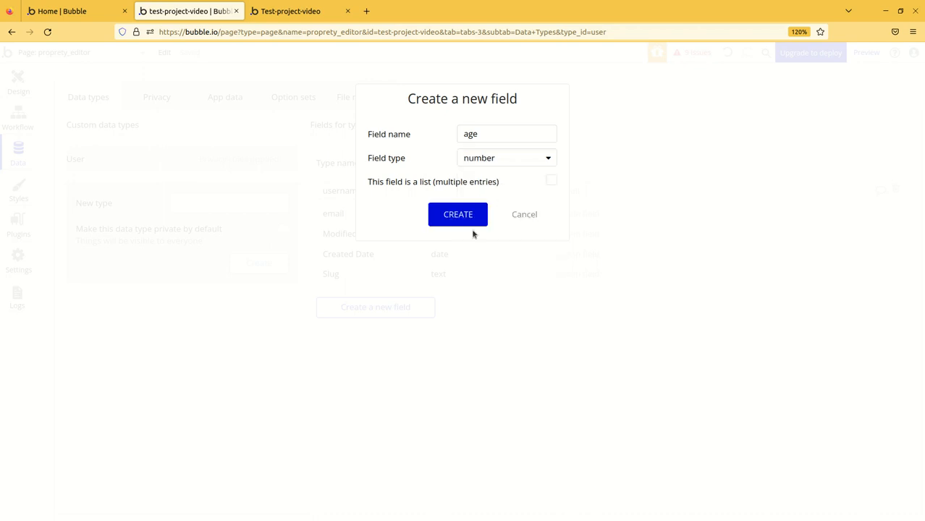
pyautogui.click(458, 215)
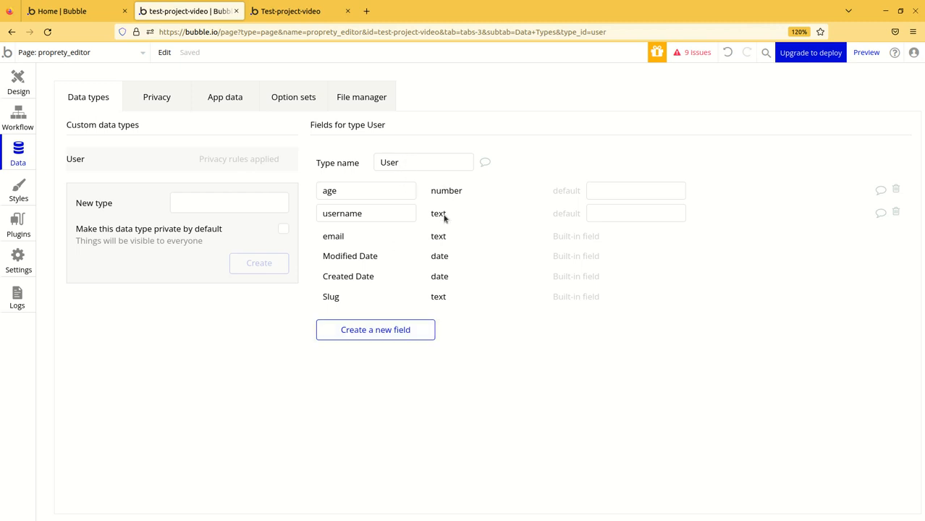
# Step: Review the User type's name and its email, username and age fields
pyautogui.click(411, 162)
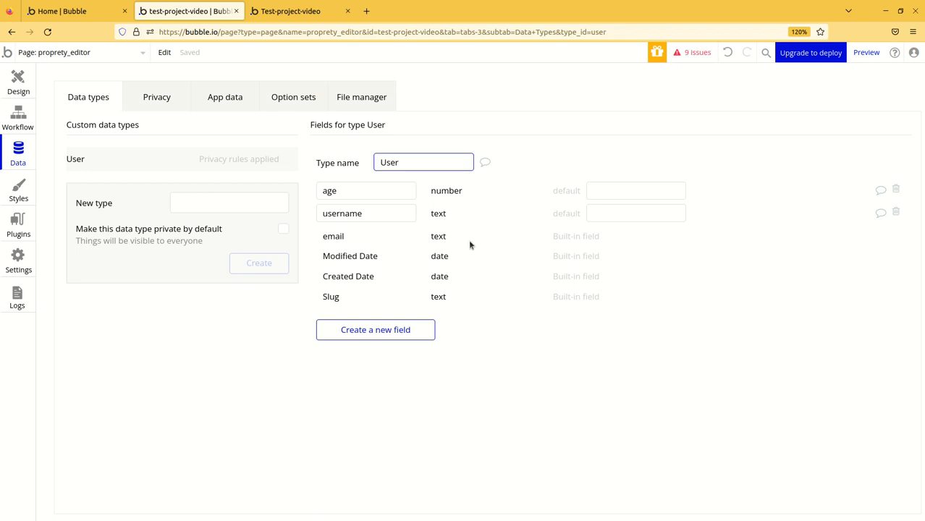
pyautogui.moveTo(345, 239)
pyautogui.click(371, 213)
pyautogui.click(374, 191)
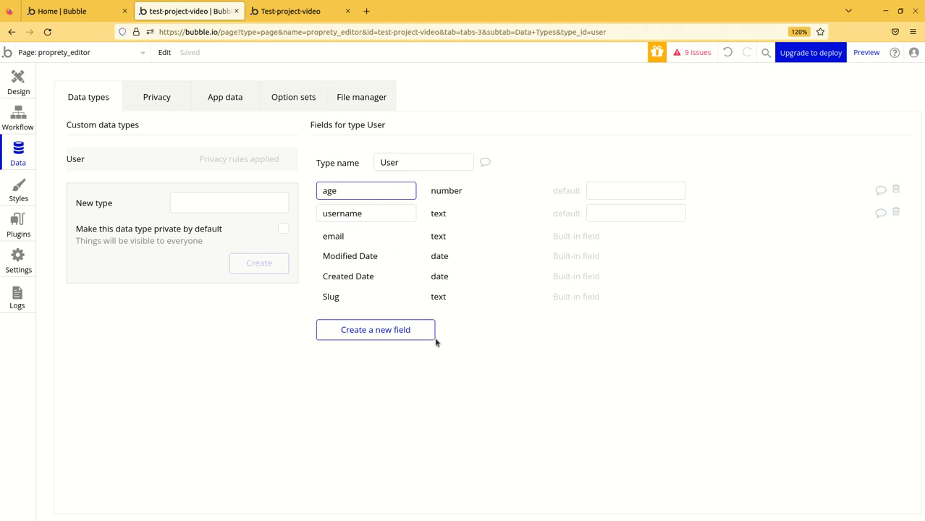
pyautogui.click(397, 337)
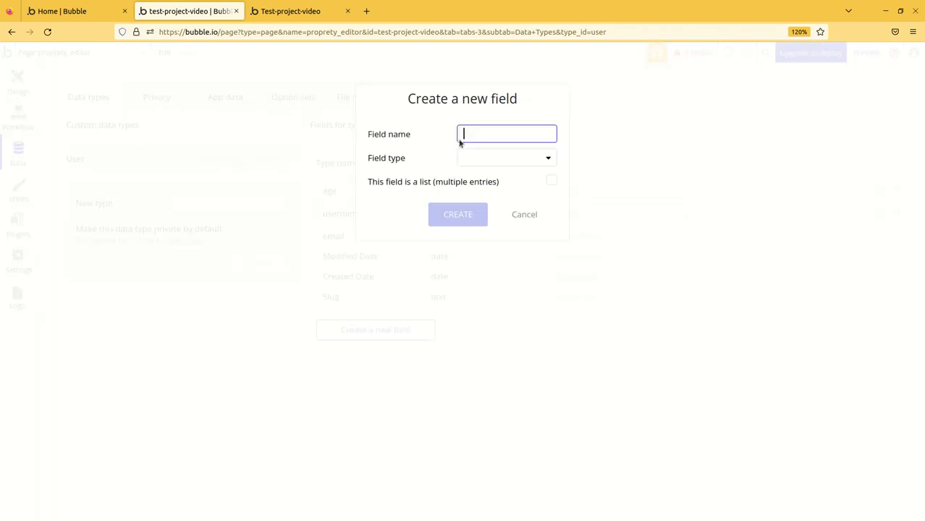
pyautogui.write('DOB')
pyautogui.click(512, 157)
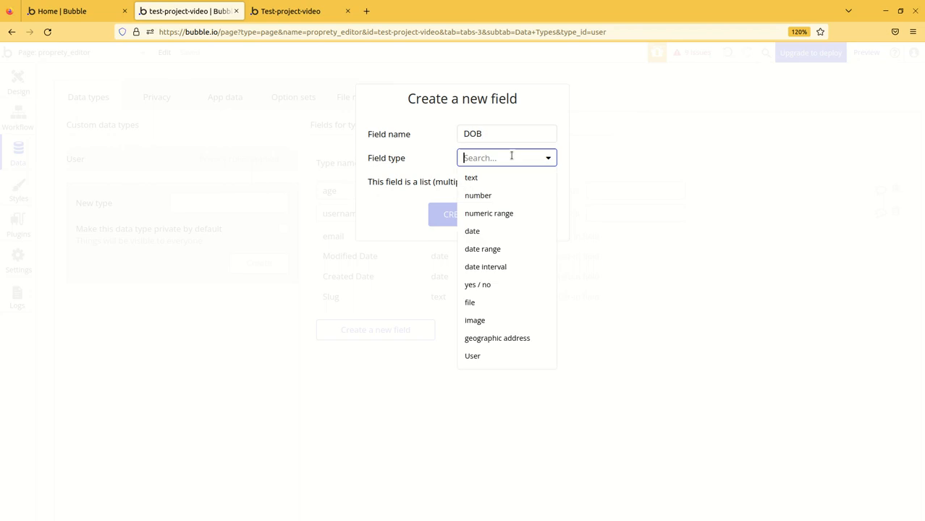
pyautogui.click(498, 232)
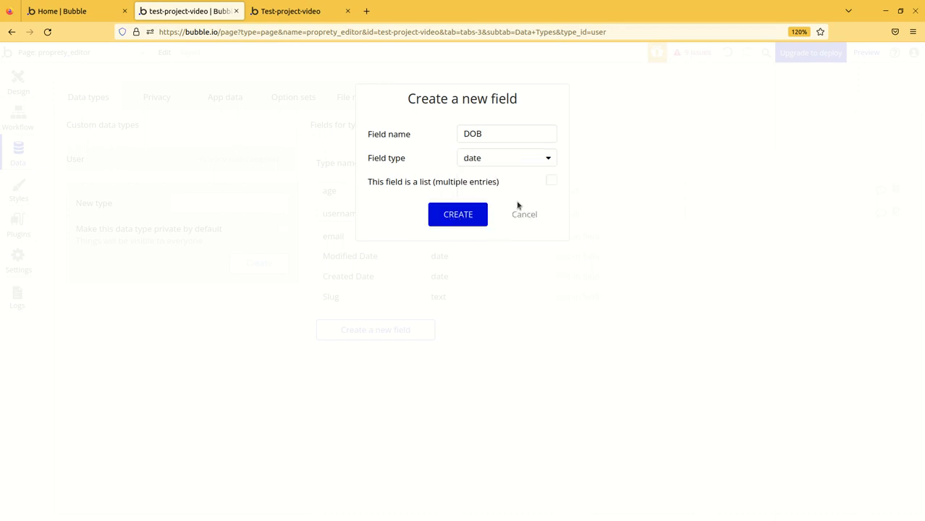
pyautogui.click(524, 217)
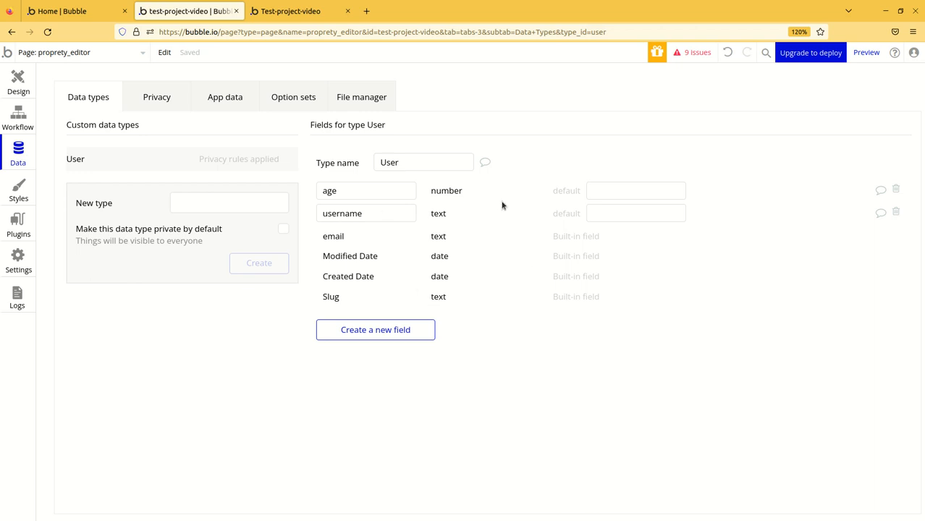
# Step: Review the User type's name and fields, and examine the field types offered for a new field
pyautogui.click(422, 164)
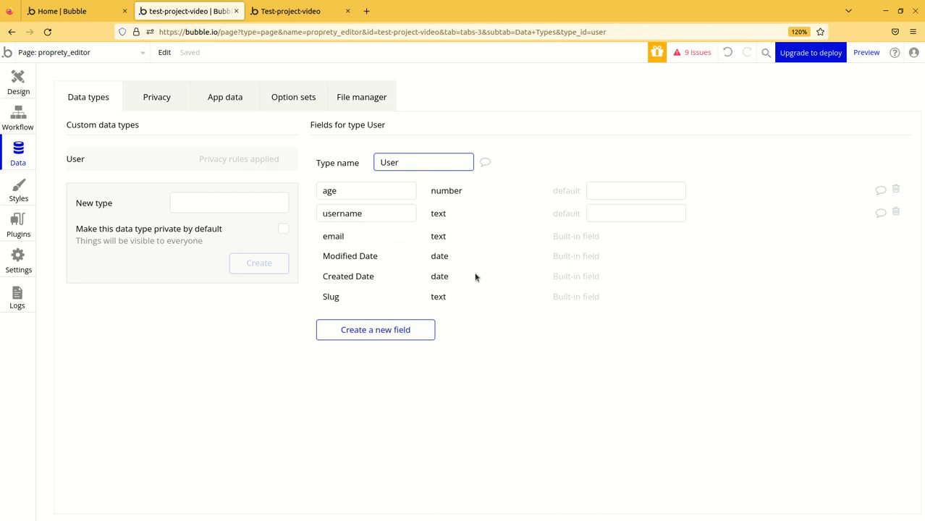
pyautogui.click(420, 334)
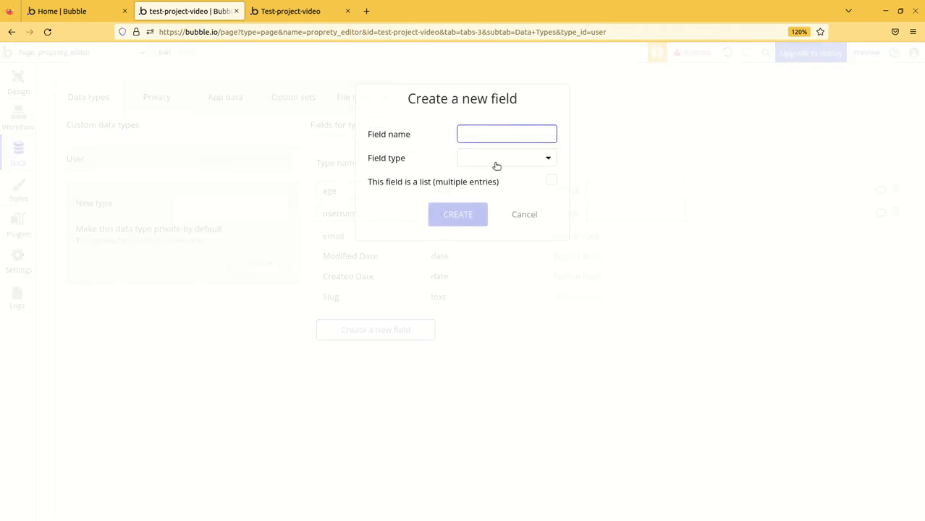
pyautogui.click(526, 215)
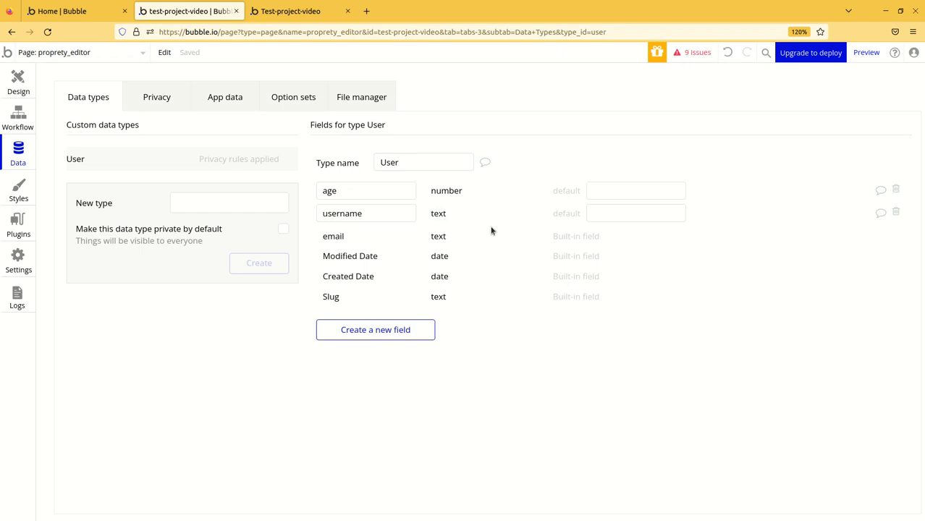
pyautogui.click(398, 192)
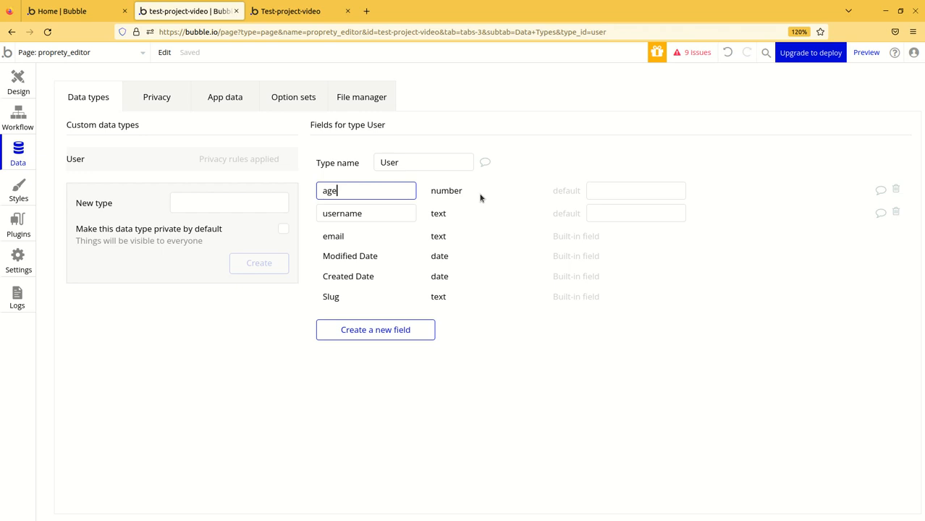
pyautogui.click(433, 193)
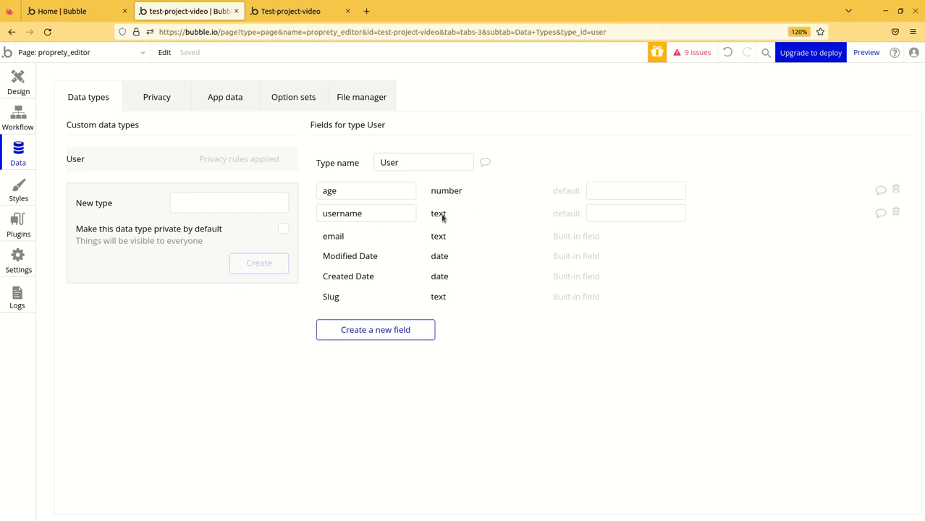
pyautogui.click(406, 336)
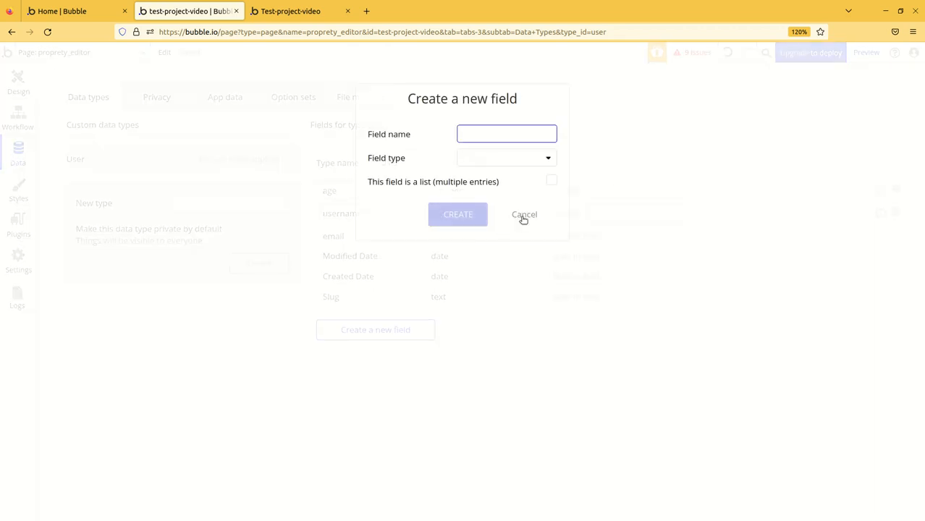
pyautogui.click(498, 159)
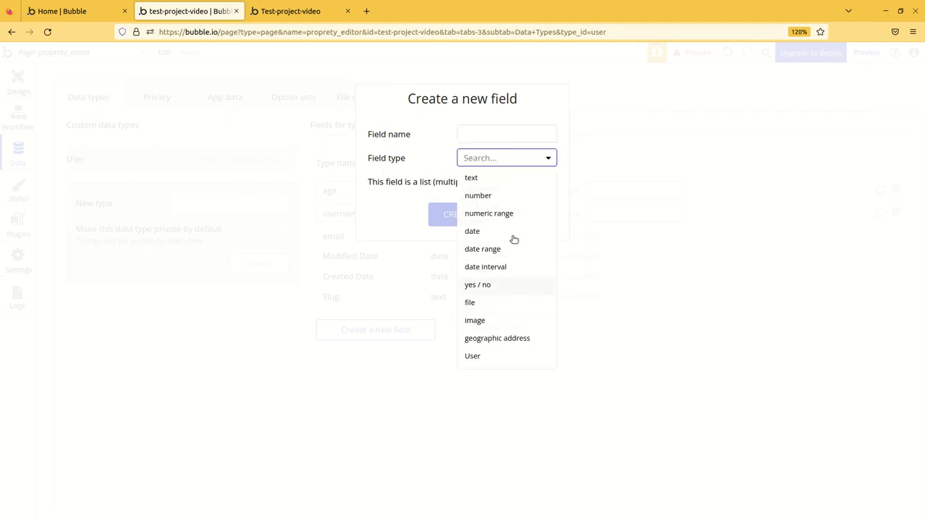
pyautogui.click(423, 214)
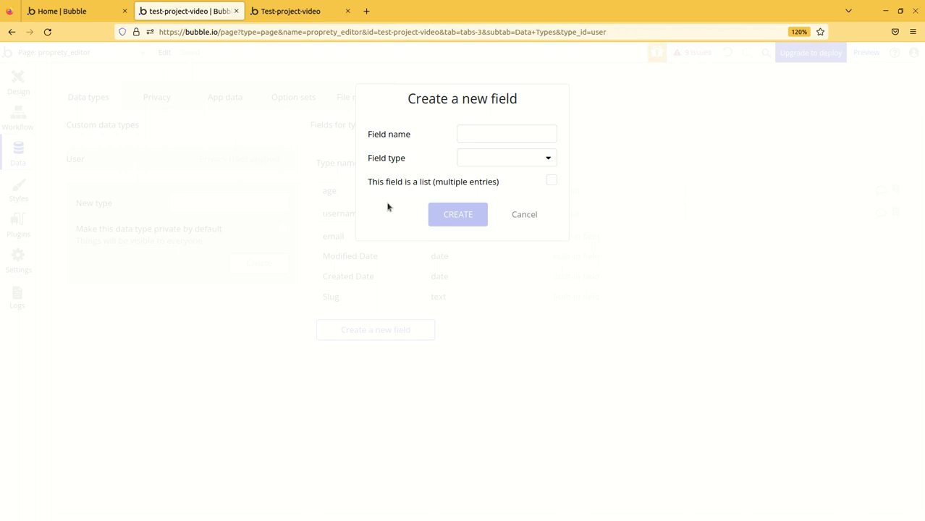
pyautogui.click(525, 216)
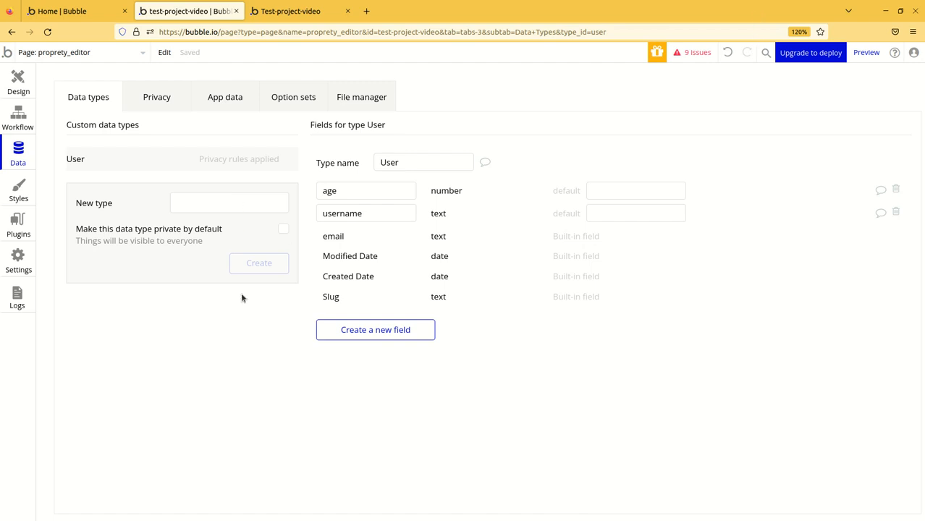
# Step: Create a new custom data type named Product
pyautogui.click(221, 202)
pyautogui.write('Product')
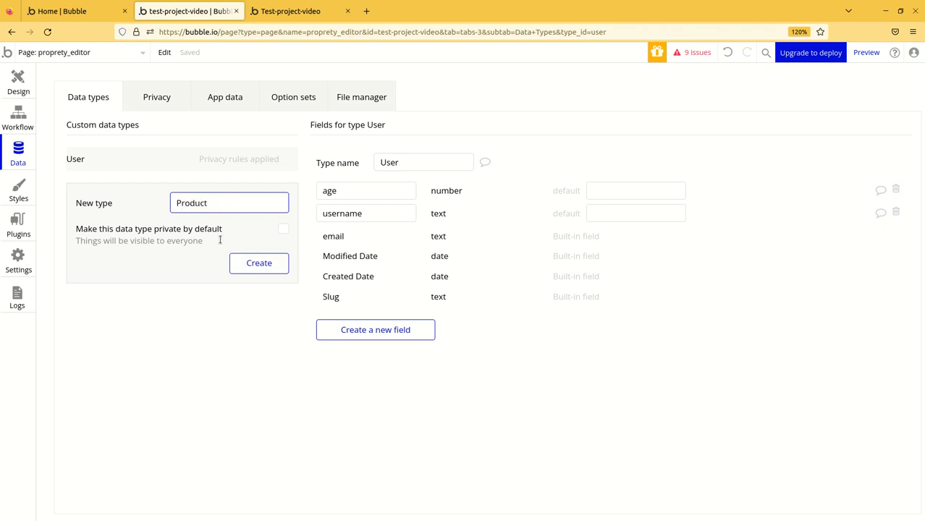
pyautogui.click(250, 263)
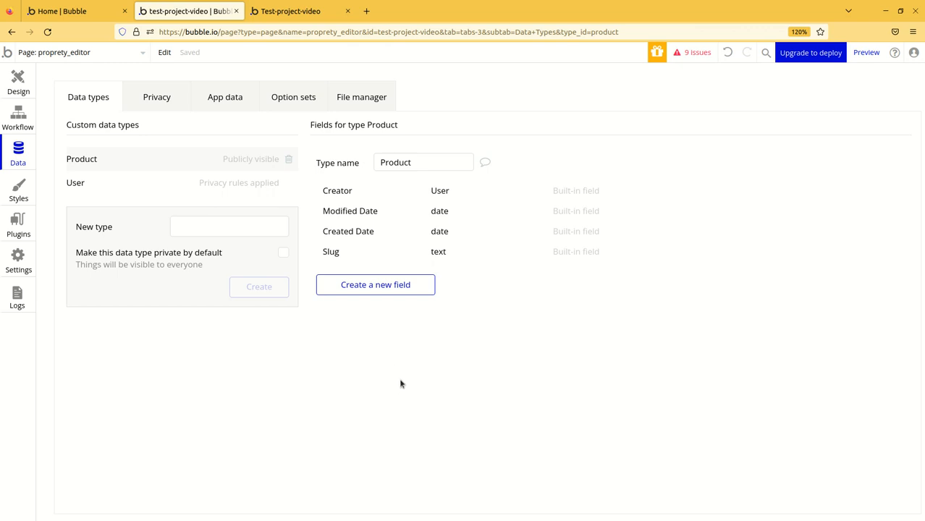
# Step: Create a new field called Name with the field type text on the Product data type
pyautogui.click(391, 288)
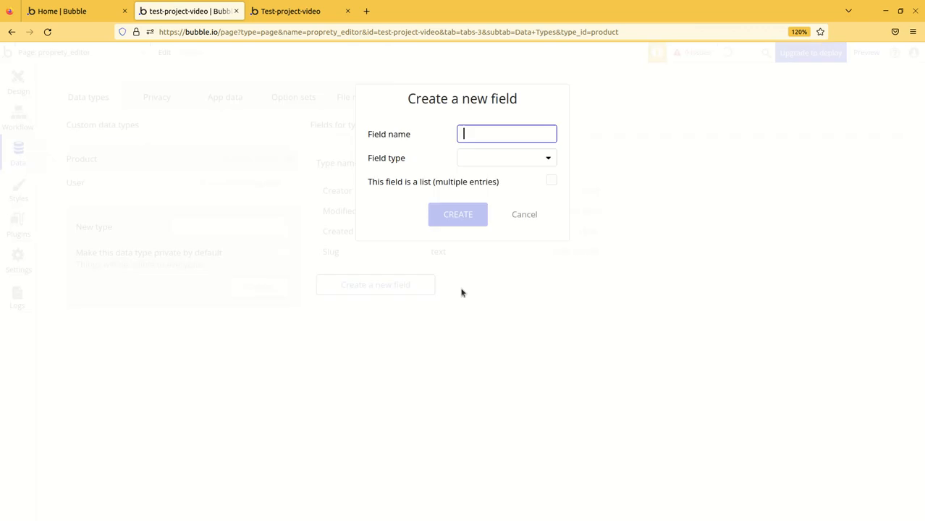
pyautogui.write('Name')
pyautogui.click(490, 157)
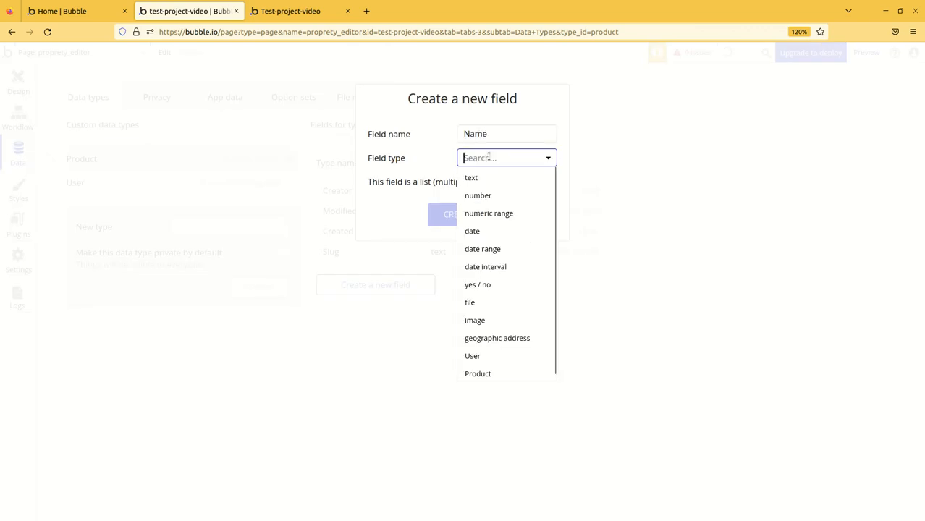
pyautogui.click(482, 180)
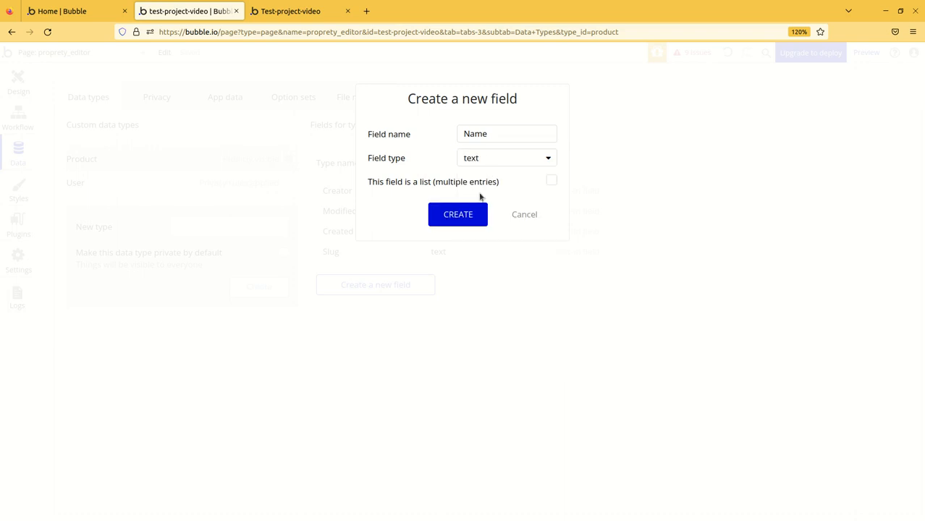
pyautogui.click(467, 214)
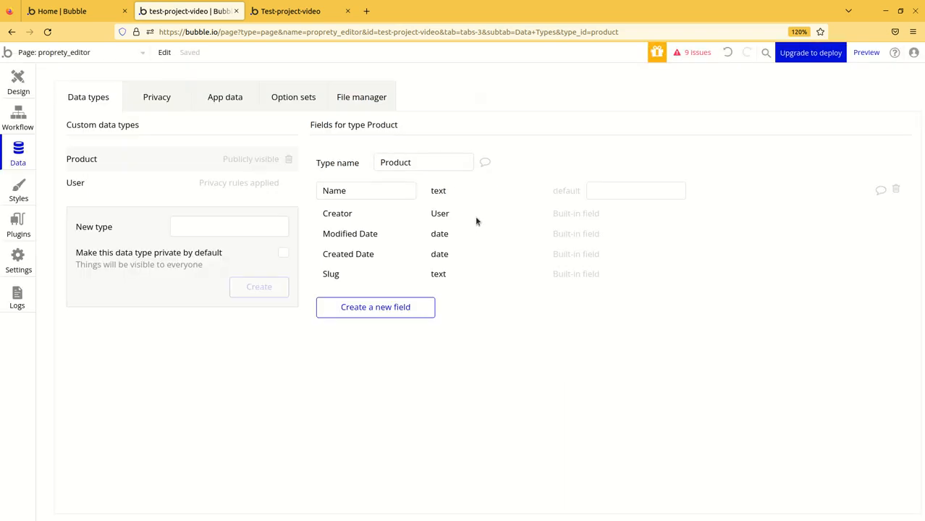
# Step: Create a new field called Price with the field type number on the Product data type
pyautogui.click(389, 310)
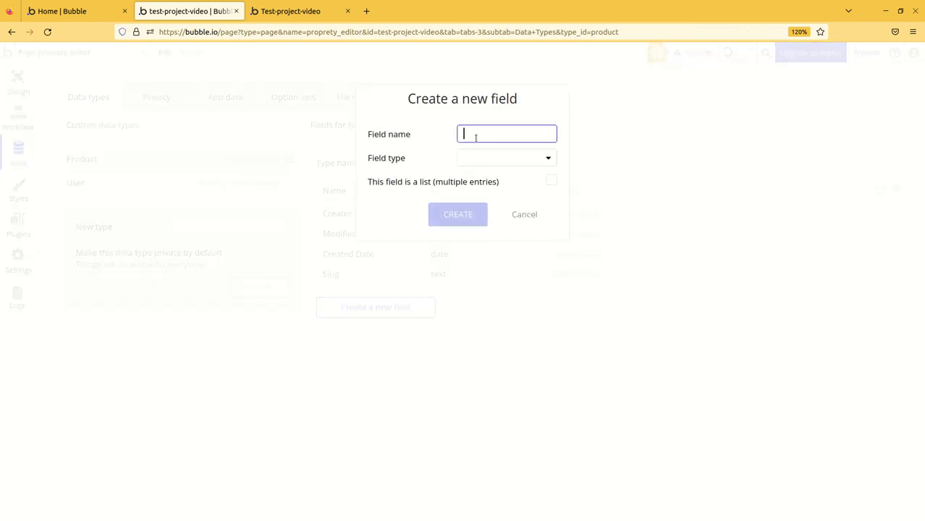
pyautogui.write('Price')
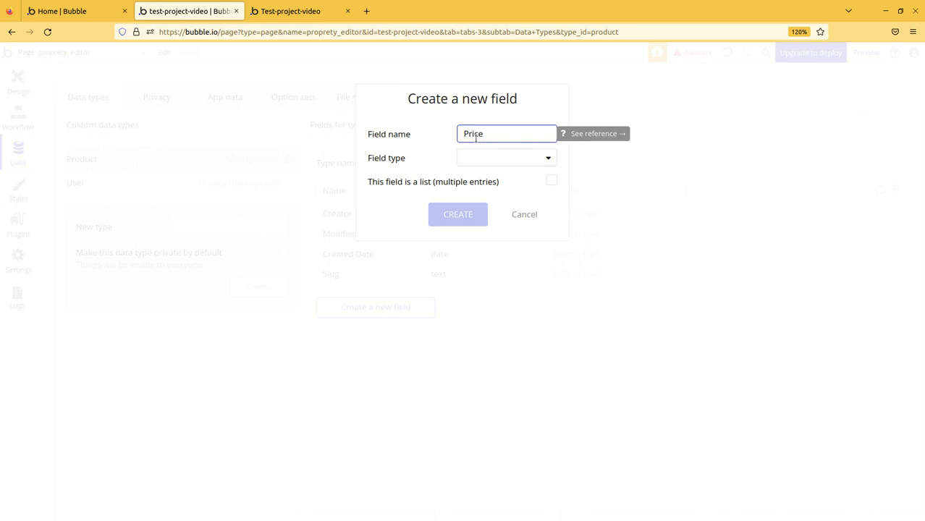
pyautogui.click(484, 153)
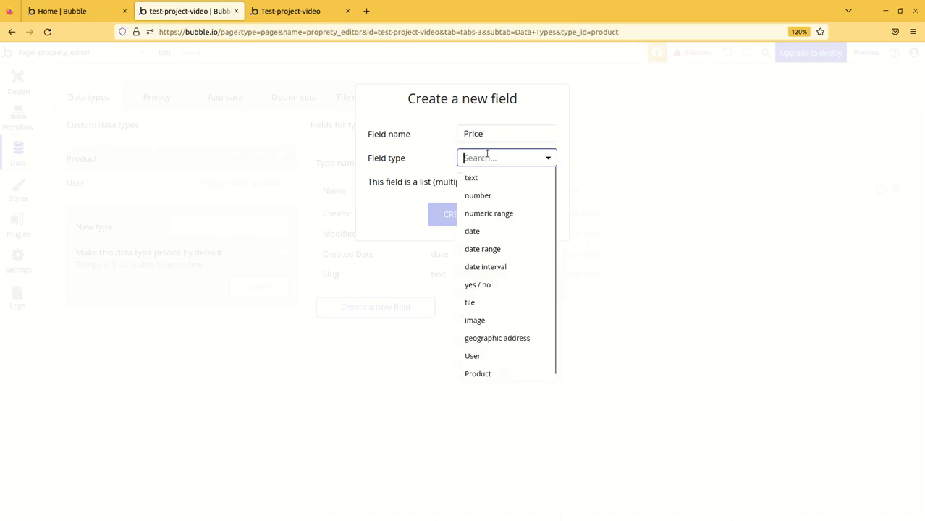
pyautogui.click(489, 193)
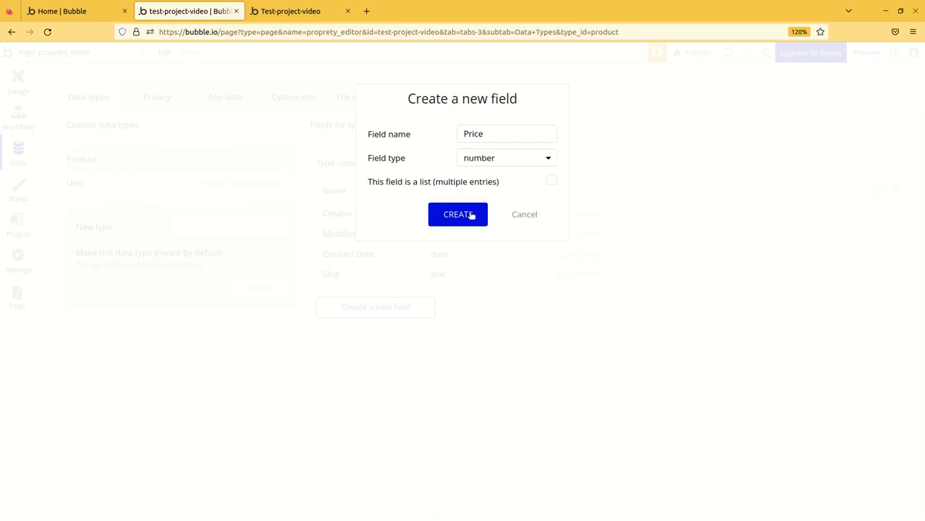
pyautogui.click(465, 216)
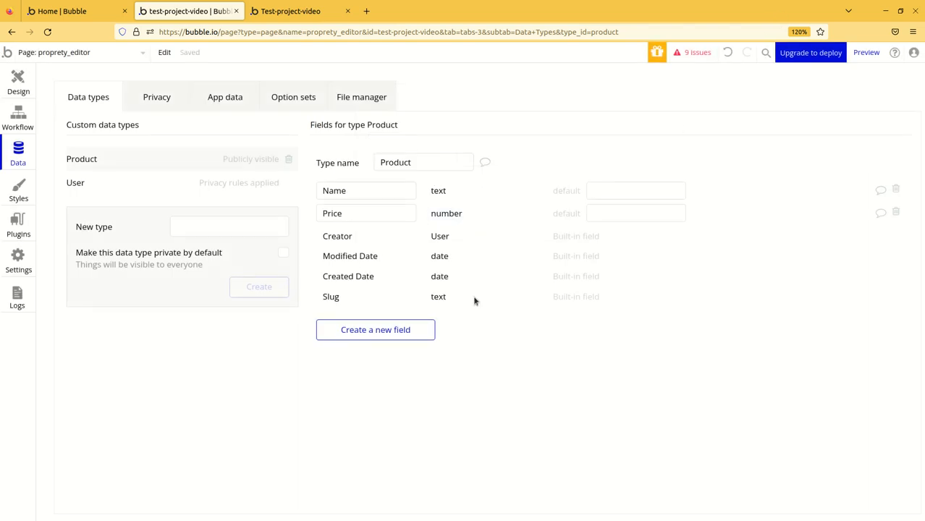
# Step: Create a new field called in stock with the field type yes / no on the Product data type
pyautogui.click(413, 336)
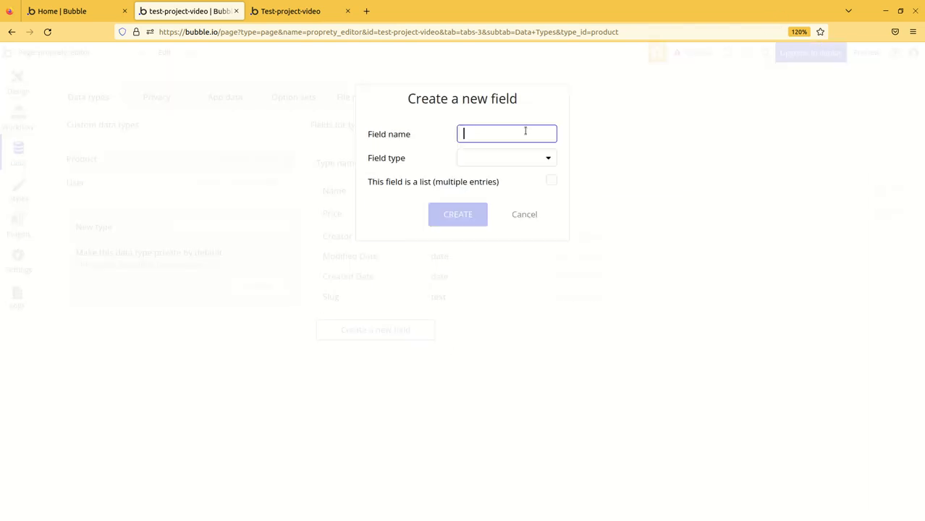
pyautogui.write('in')
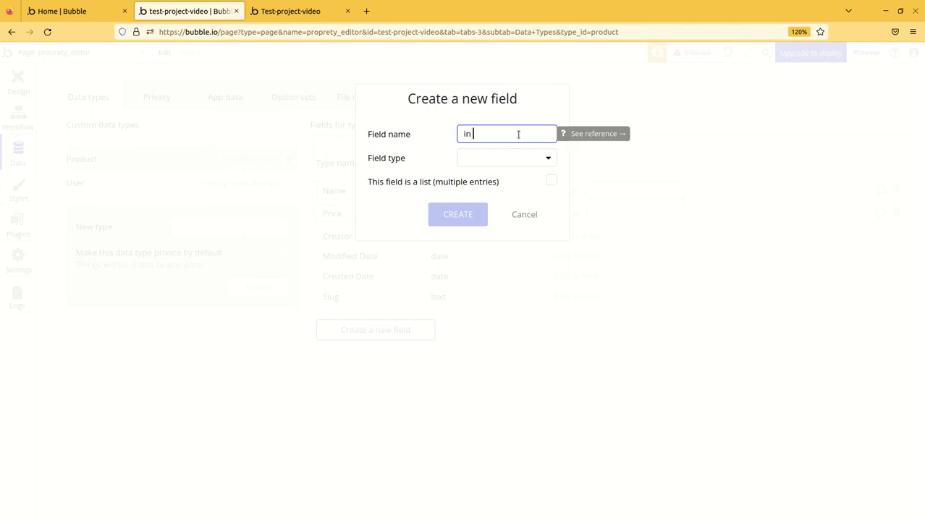
pyautogui.press('BackSpace')
pyautogui.press('BackSpace')
pyautogui.write('in stock')
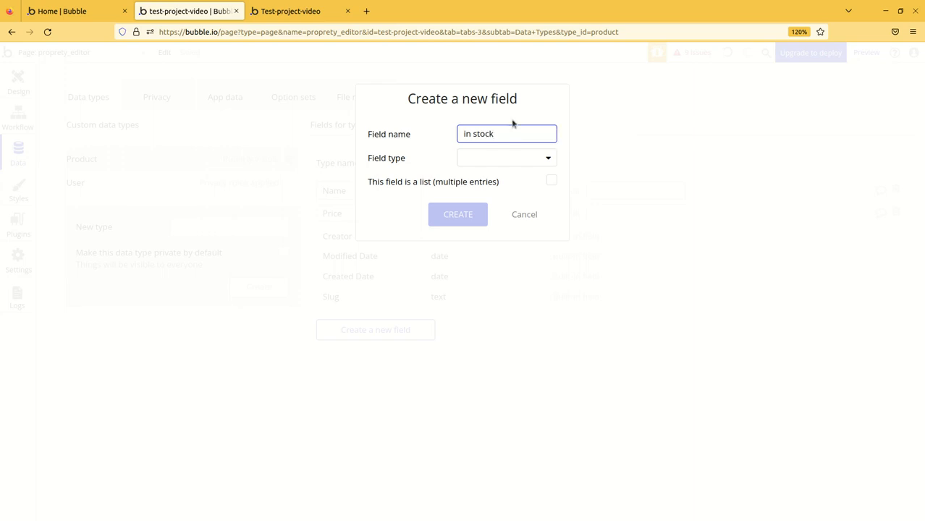
pyautogui.click(516, 165)
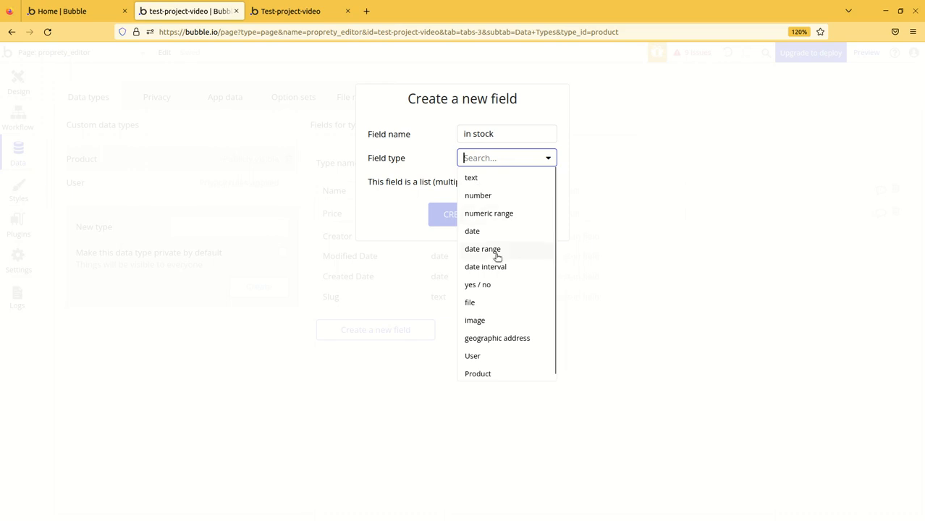
pyautogui.scroll(-1, 503, 288)
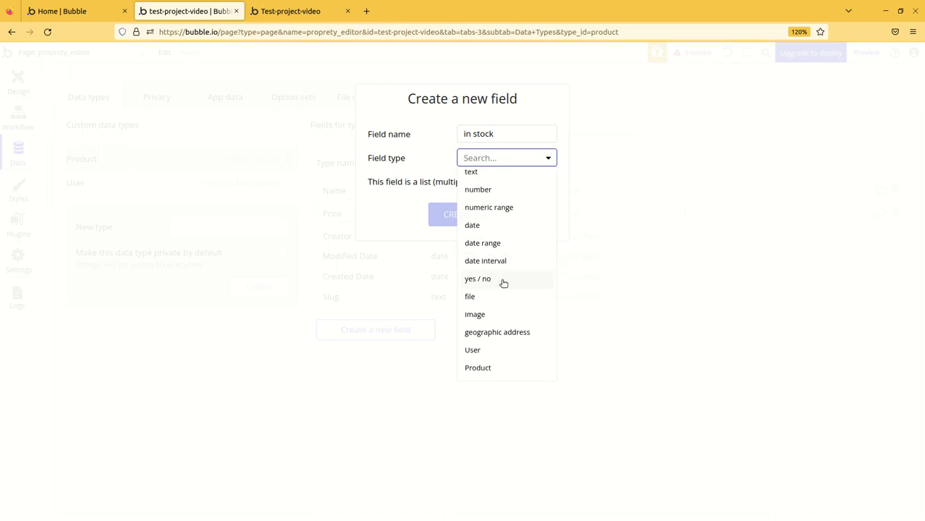
pyautogui.scroll(-1, 502, 283)
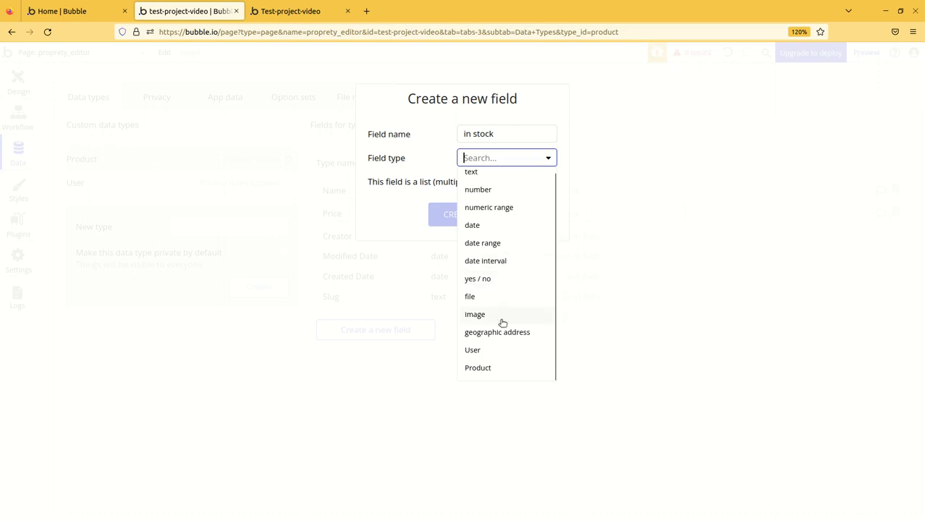
pyautogui.click(498, 284)
pyautogui.click(469, 218)
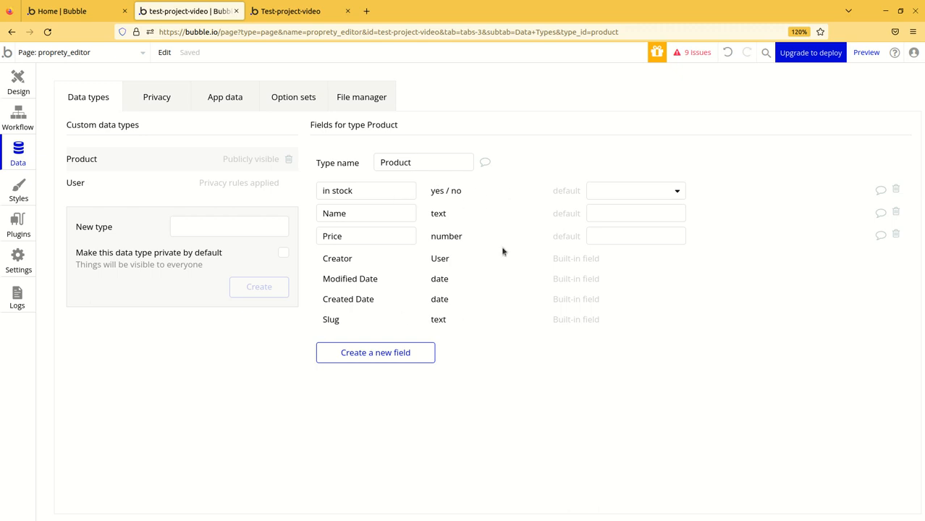
# Step: Examine the stored app data in the All Products and All Users database views, including the entry search
pyautogui.click(231, 103)
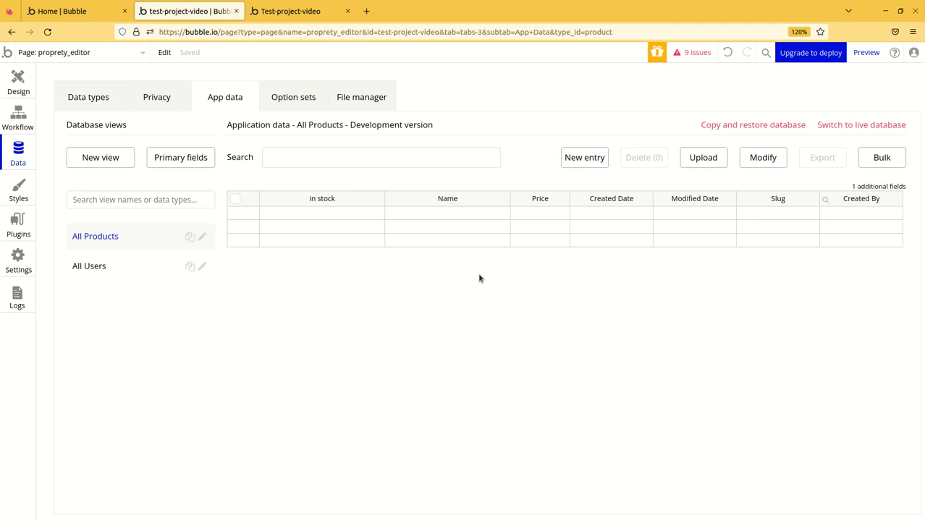
pyautogui.click(103, 271)
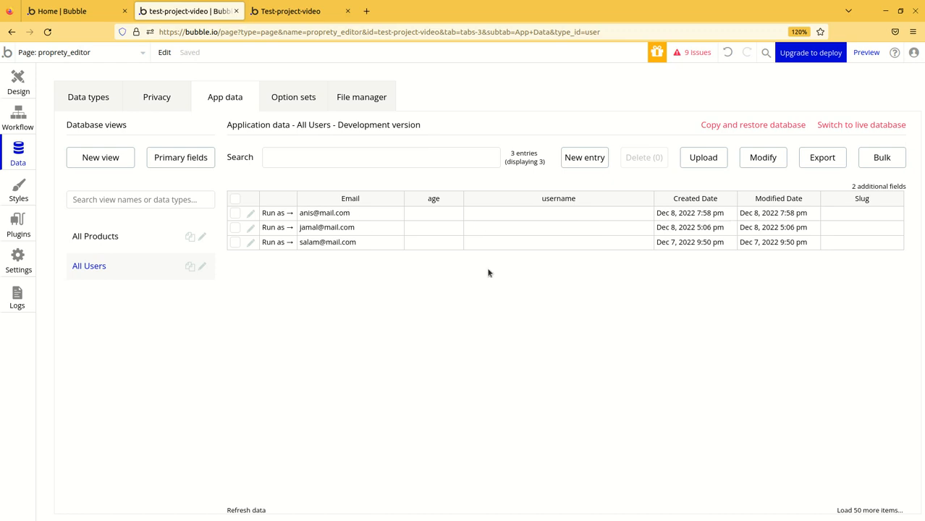
pyautogui.click(110, 239)
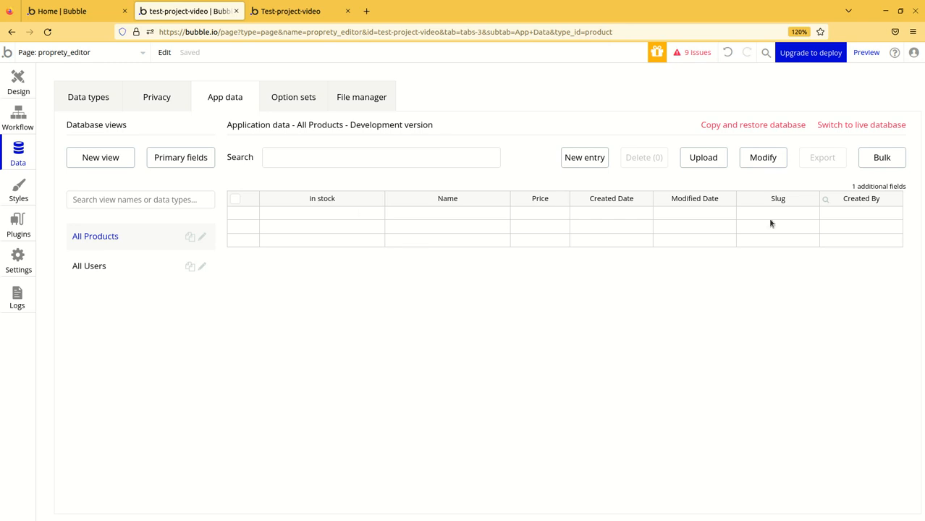
pyautogui.click(89, 271)
pyautogui.click(434, 156)
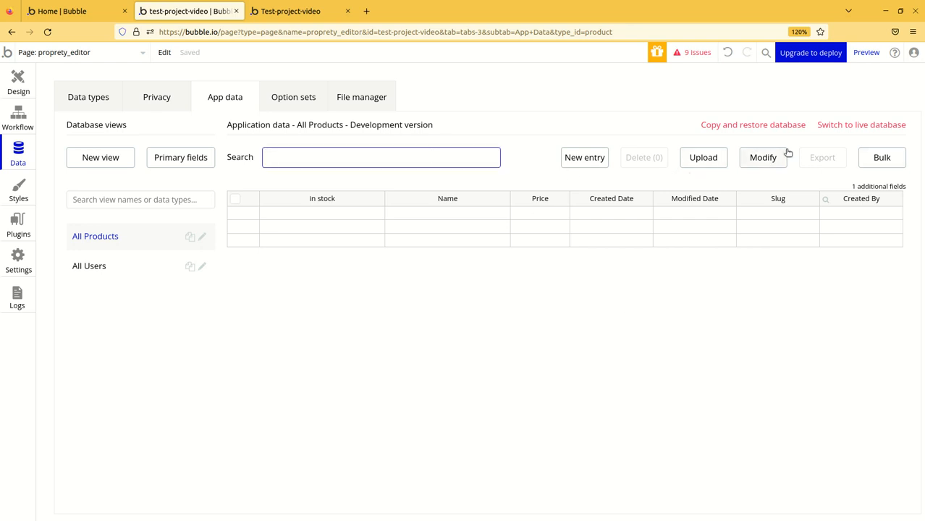
# Step: Create a Product entry named Bag with price 500 and in stock set to yes, and turn off the entry creation message
pyautogui.click(531, 177)
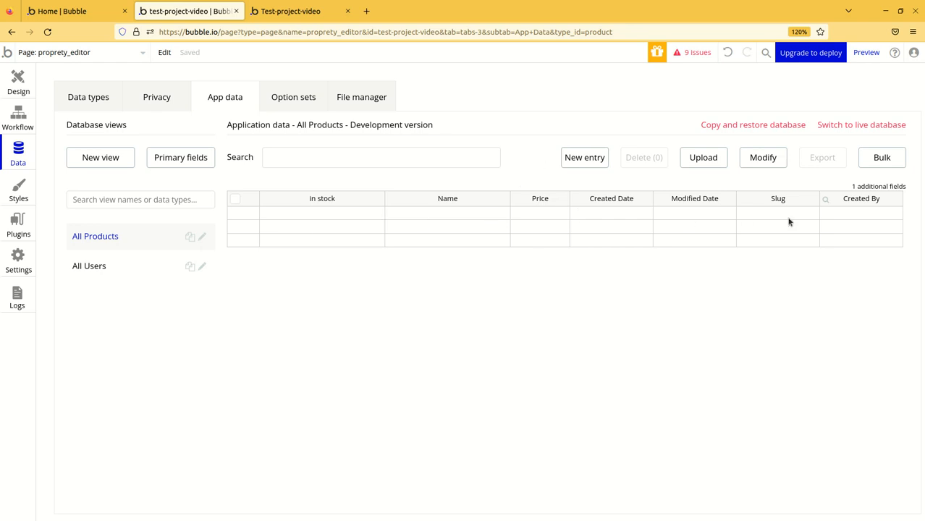
pyautogui.click(585, 159)
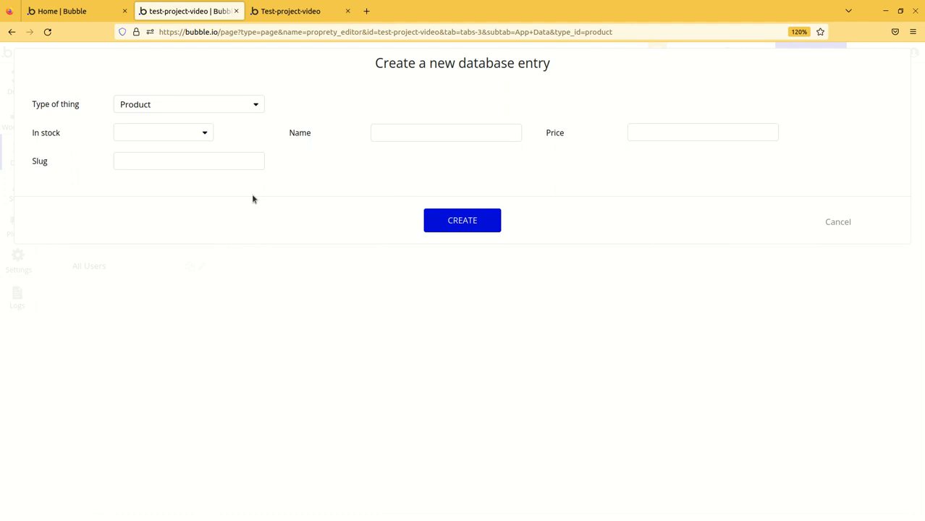
pyautogui.click(447, 138)
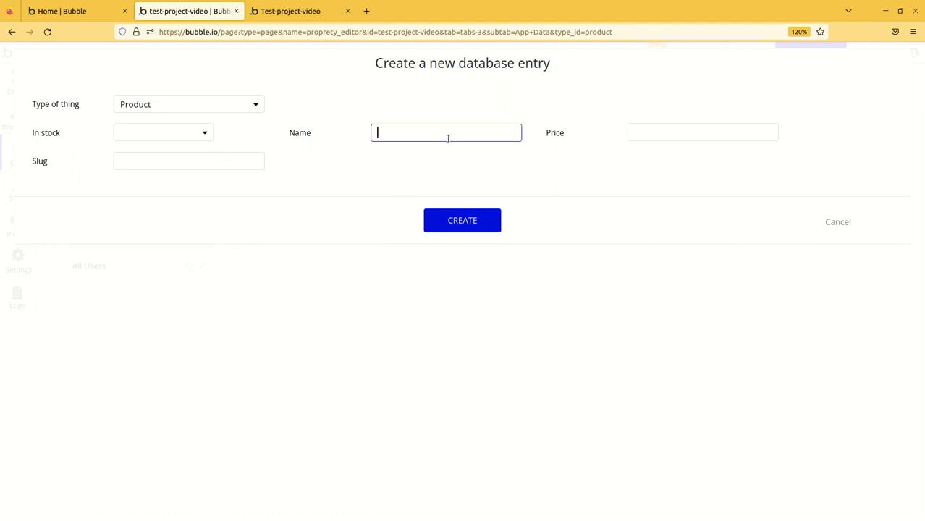
pyautogui.write('Bag')
pyautogui.click(637, 130)
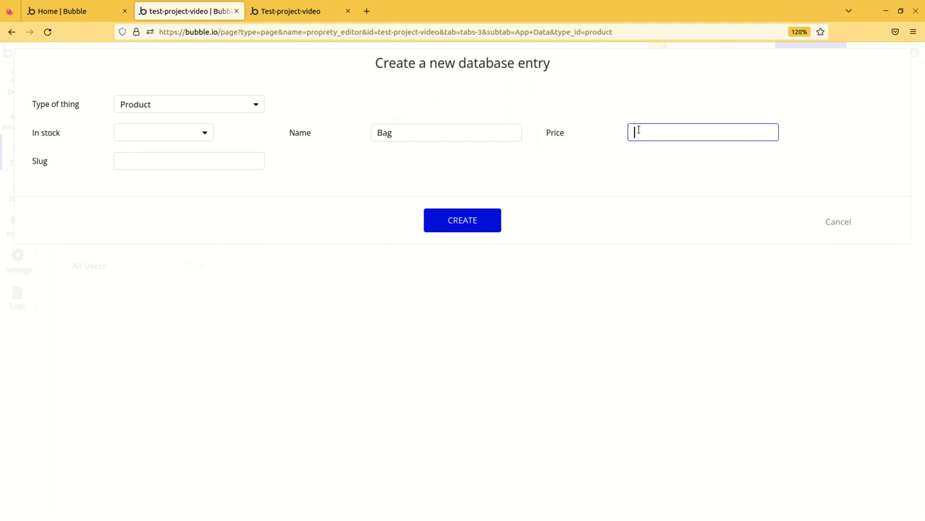
pyautogui.write('500')
pyautogui.click(150, 134)
pyautogui.click(127, 152)
pyautogui.click(206, 158)
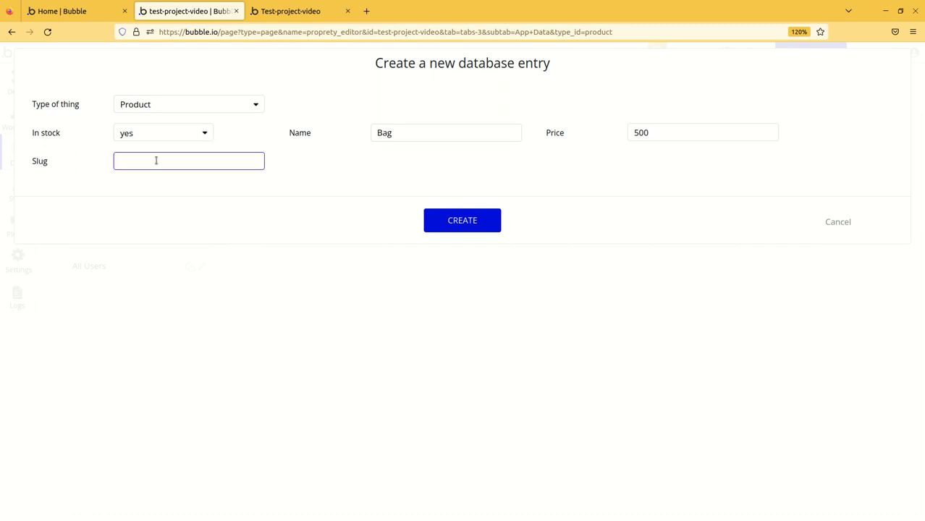
pyautogui.click(476, 226)
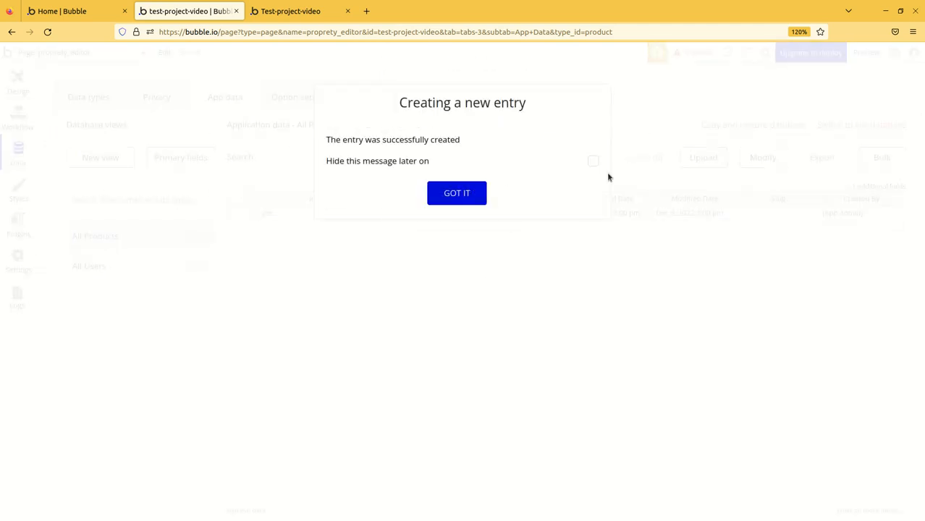
pyautogui.click(593, 162)
pyautogui.click(456, 192)
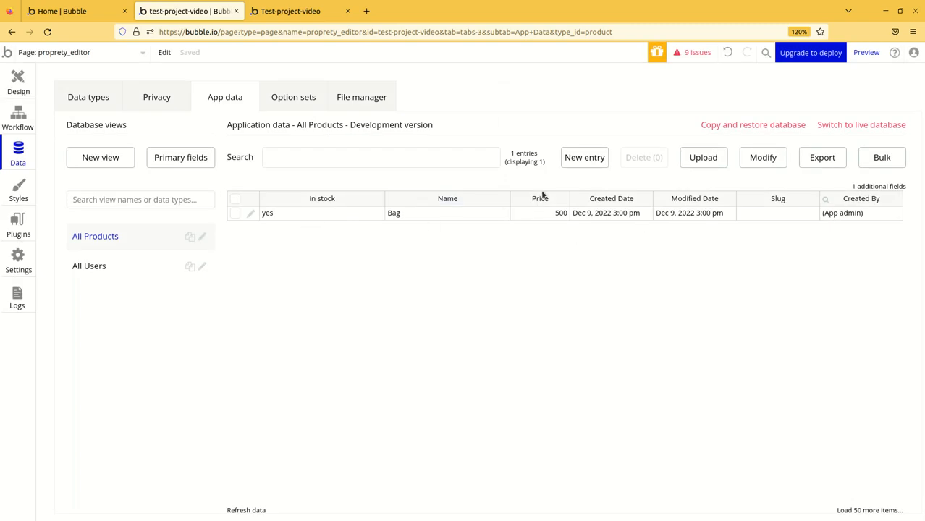
# Step: Create a second Product entry named T-shirt with price 600 and in stock set to no
pyautogui.click(585, 159)
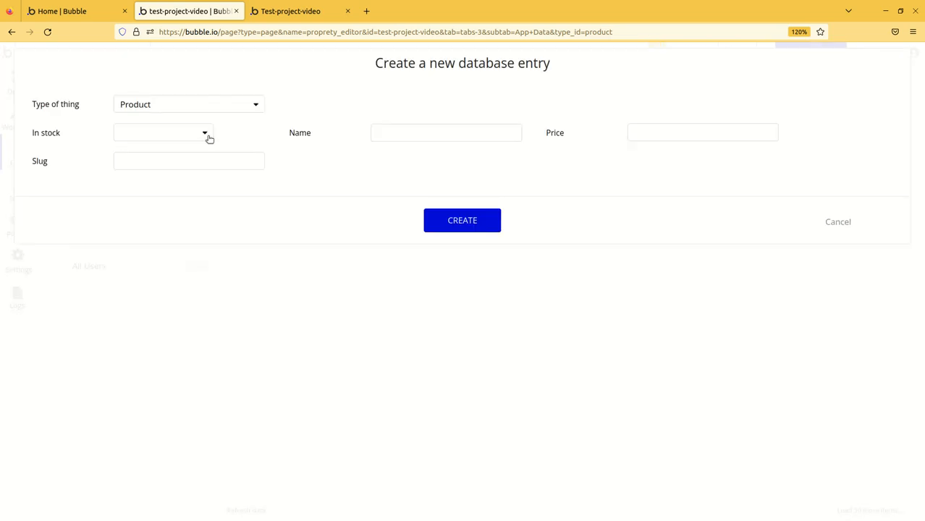
pyautogui.click(445, 129)
pyautogui.write('T-shiot')
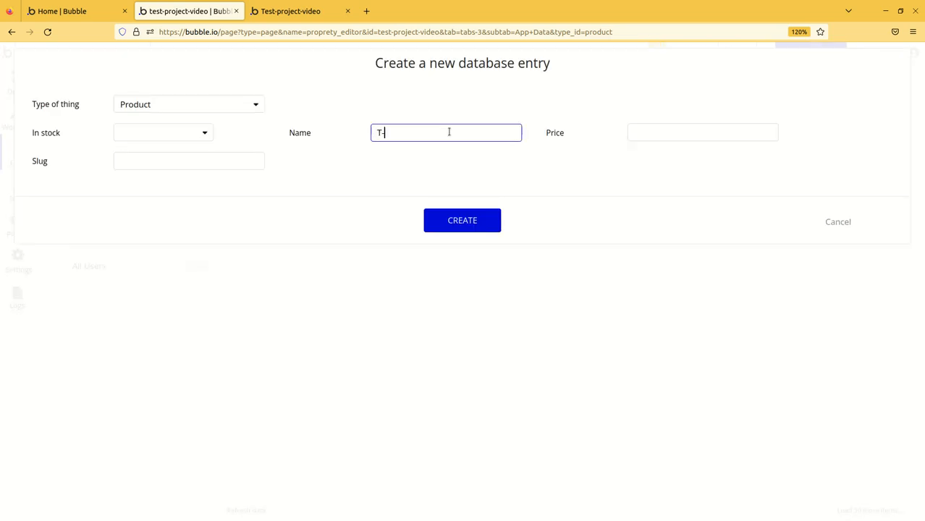
pyautogui.press('BackSpace')
pyautogui.press('BackSpace')
pyautogui.click(708, 134)
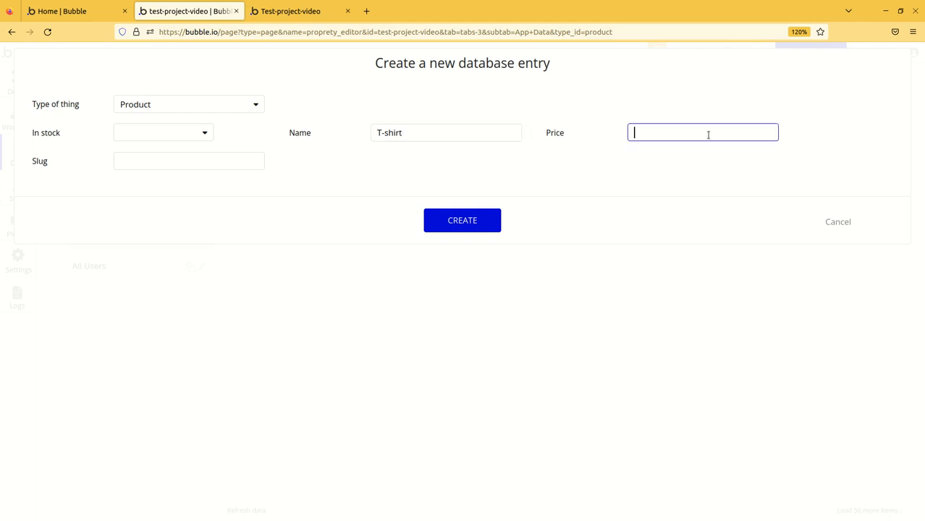
pyautogui.write('600')
pyautogui.click(162, 131)
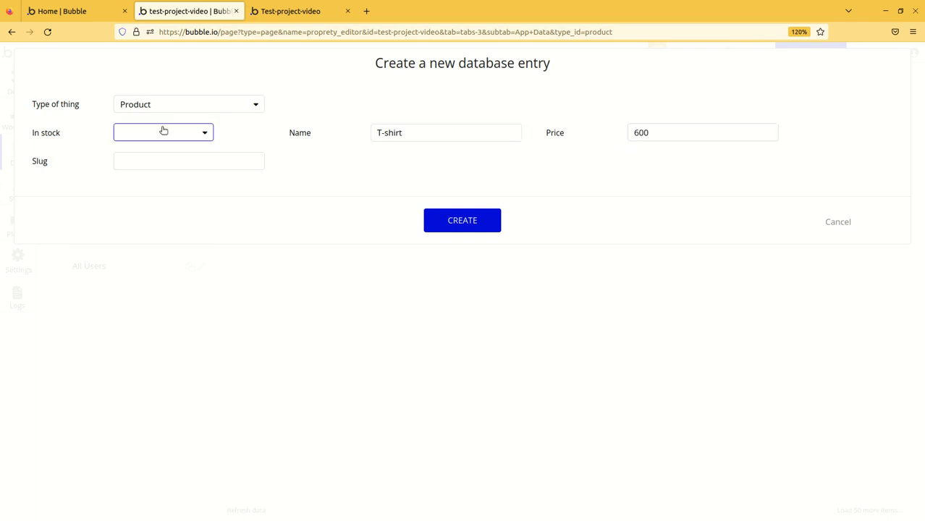
pyautogui.click(155, 170)
pyautogui.click(466, 221)
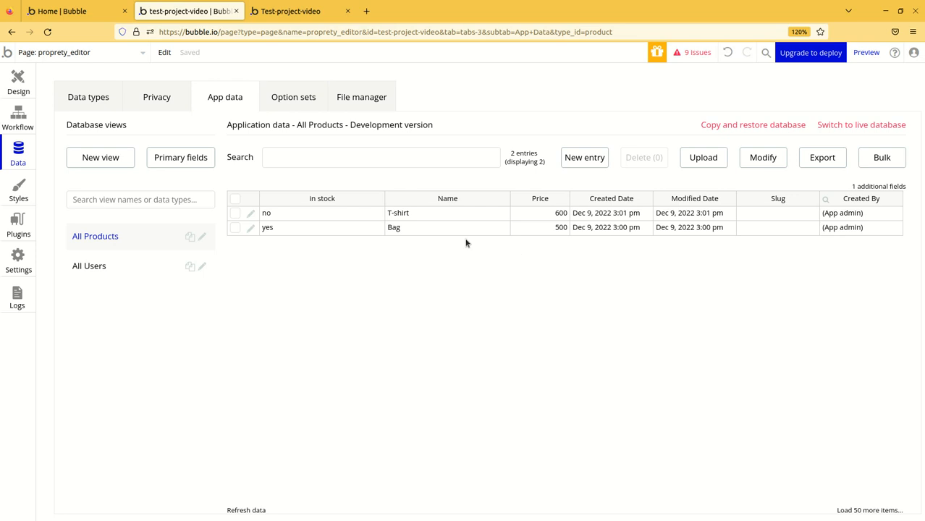
# Step: Search the product entries for T-shirt and for Bag, and clear the search
pyautogui.click(375, 158)
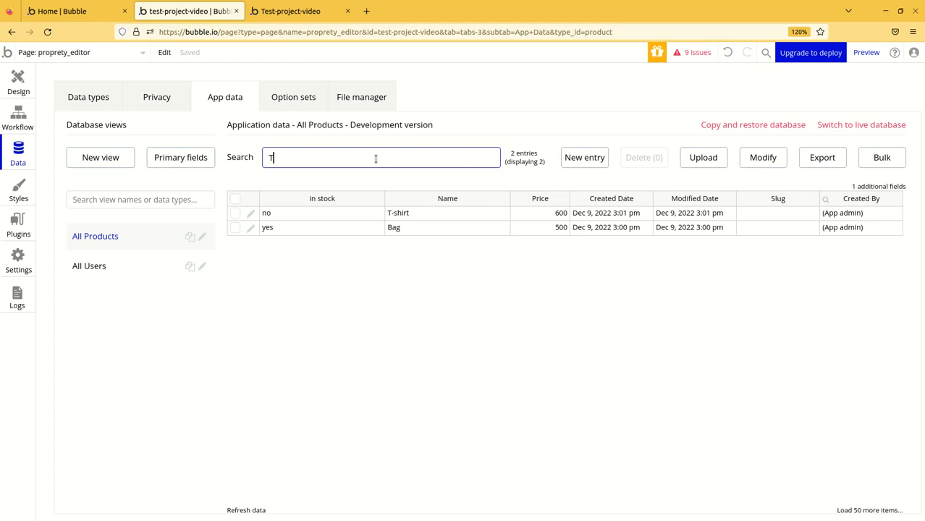
pyautogui.write('T-shirt')
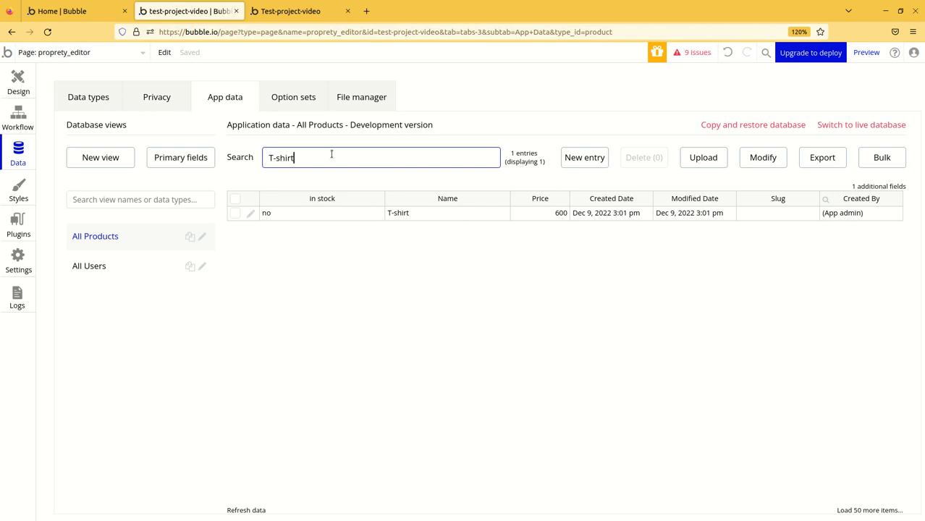
pyautogui.hotkey('ctrl', 'a')
pyautogui.press('BackSpace')
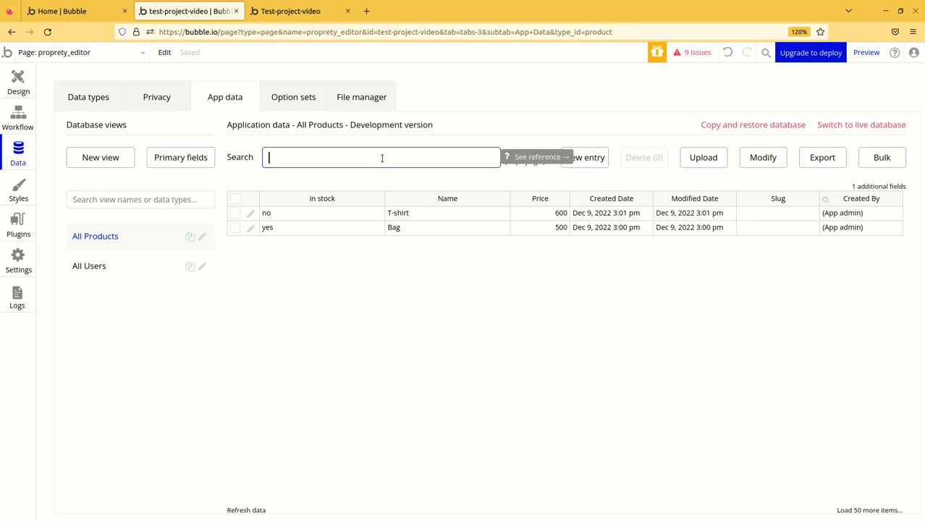
pyautogui.write('Bag')
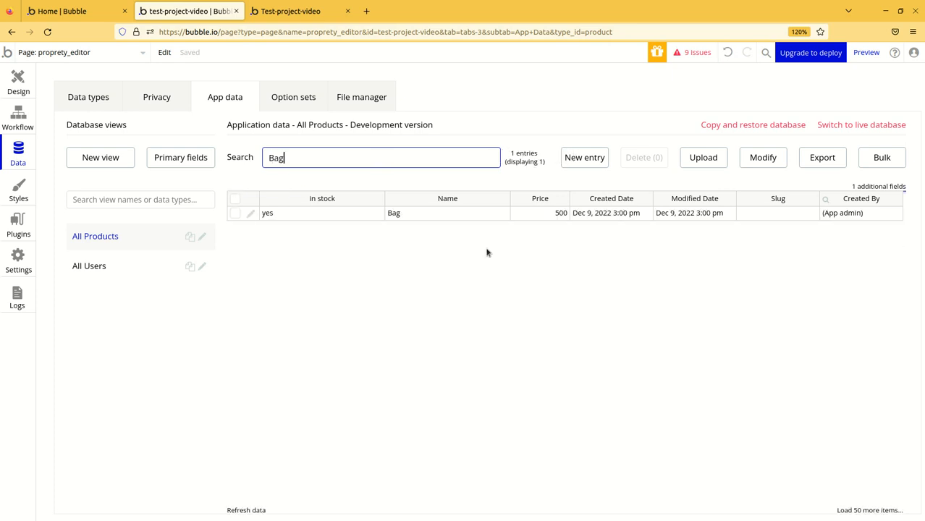
pyautogui.doubleClick(330, 162)
pyautogui.press('BackSpace')
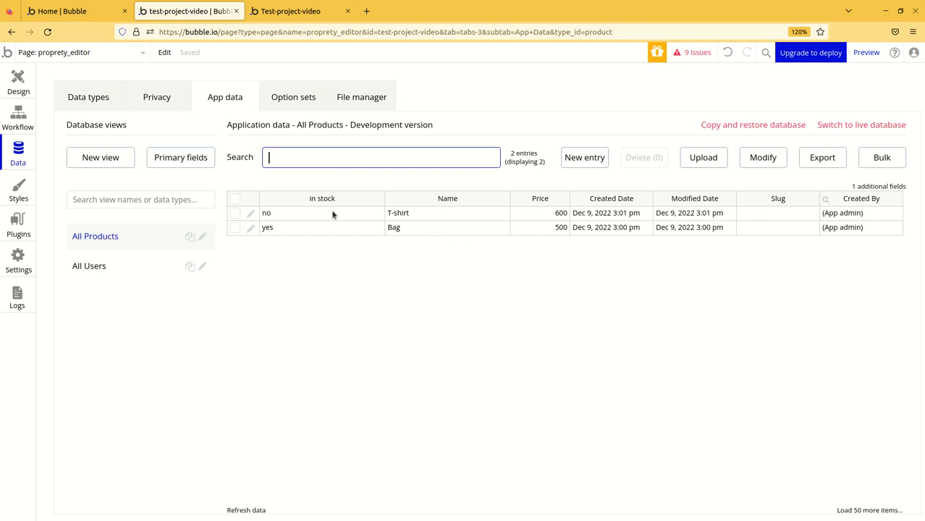
# Step: Modify the T-shirt entry by setting its name to T-shirt new and its price to 800, and hide the confirmation message for future edits
pyautogui.click(251, 215)
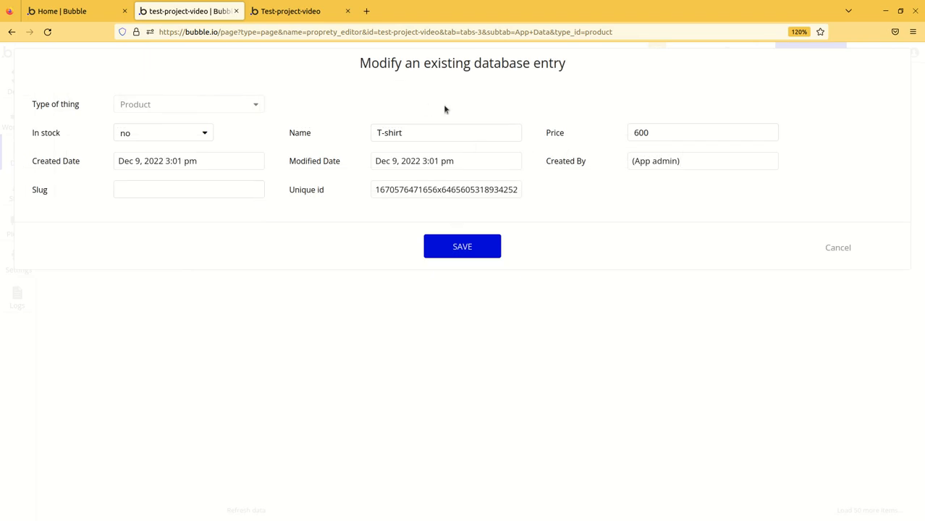
pyautogui.click(415, 137)
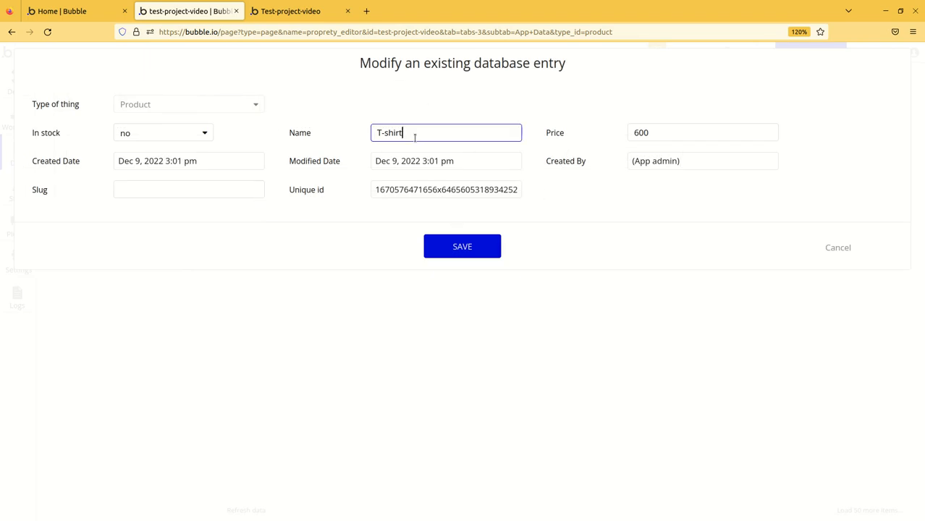
pyautogui.write('new')
pyautogui.click(637, 140)
pyautogui.press('BackSpace')
pyautogui.write('8')
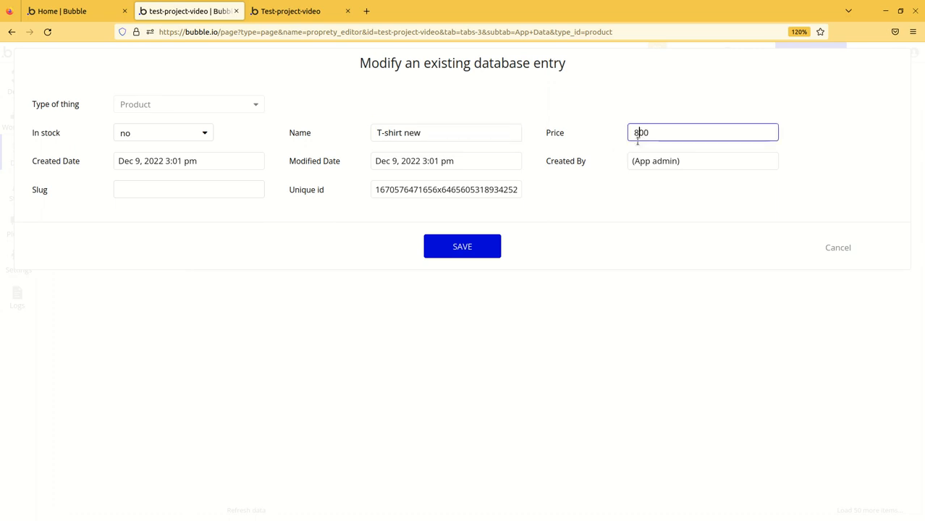
pyautogui.click(473, 249)
pyautogui.click(592, 163)
pyautogui.click(470, 199)
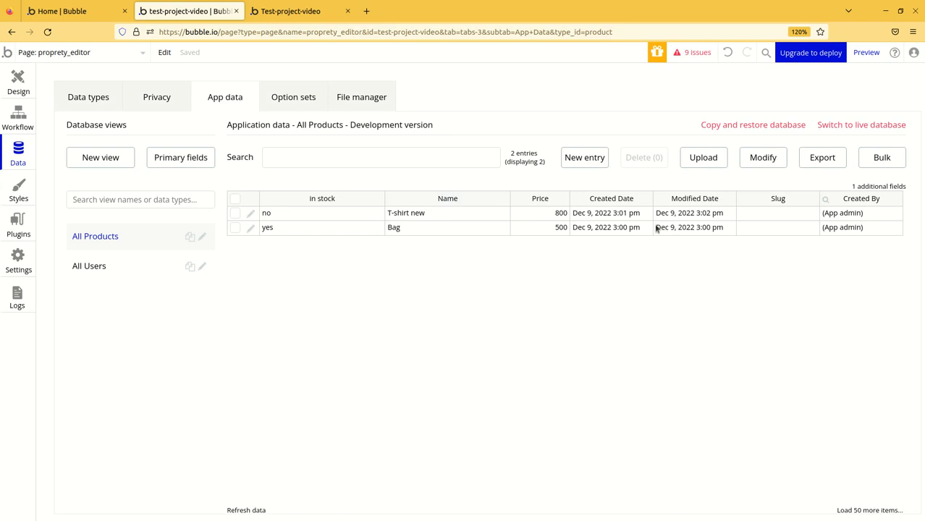
pyautogui.click(560, 217)
pyautogui.click(690, 218)
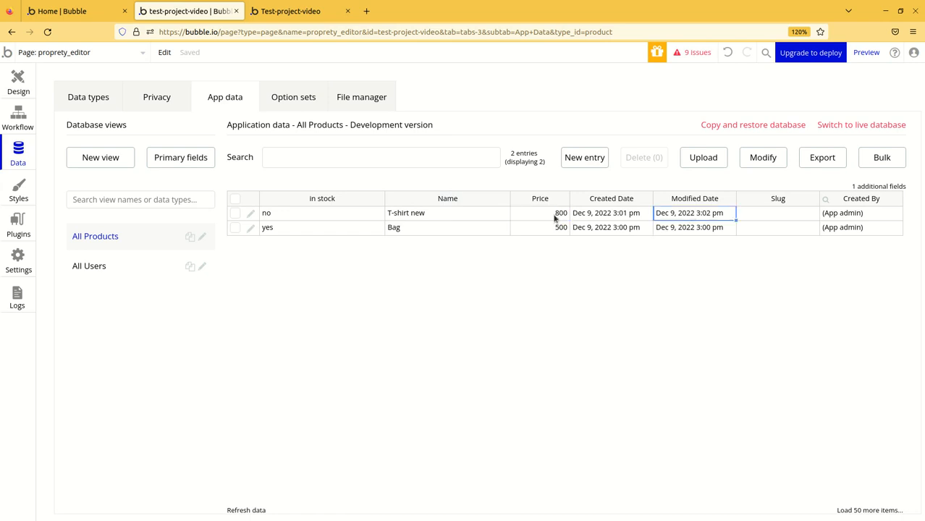
pyautogui.click(779, 44)
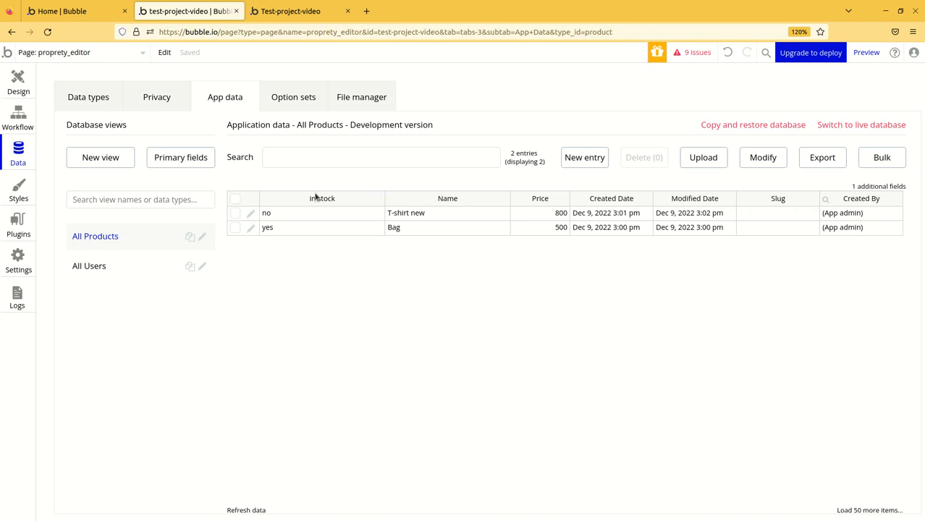
# Step: Select only the T-shirt new entry, start deleting it, and cancel the deletion
pyautogui.click(236, 200)
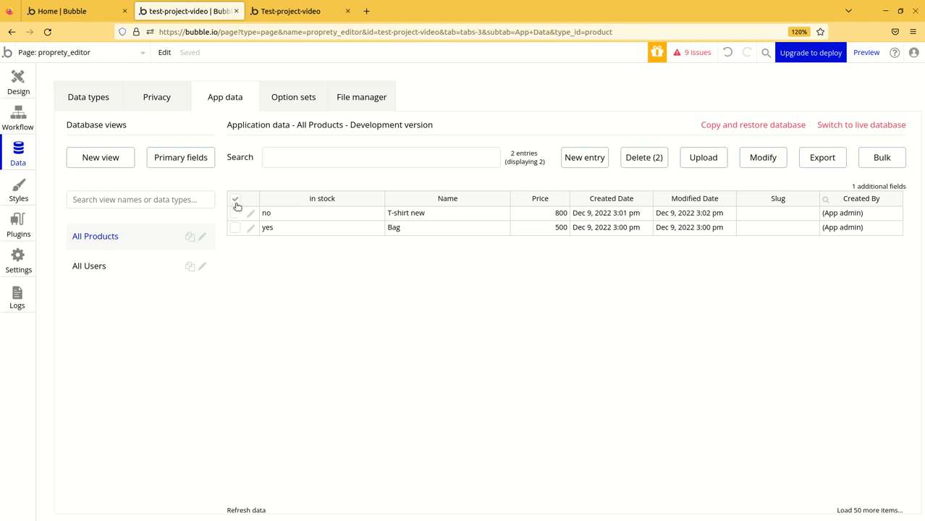
pyautogui.click(237, 200)
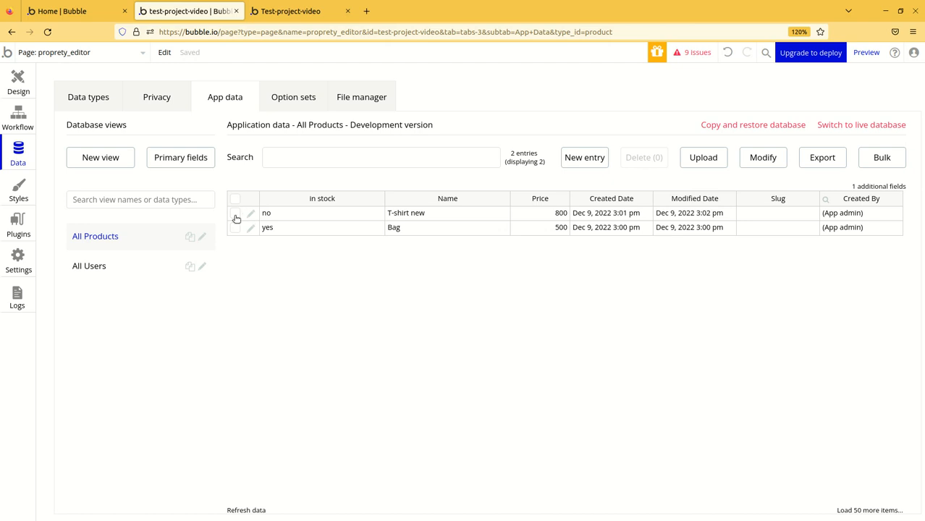
pyautogui.click(235, 215)
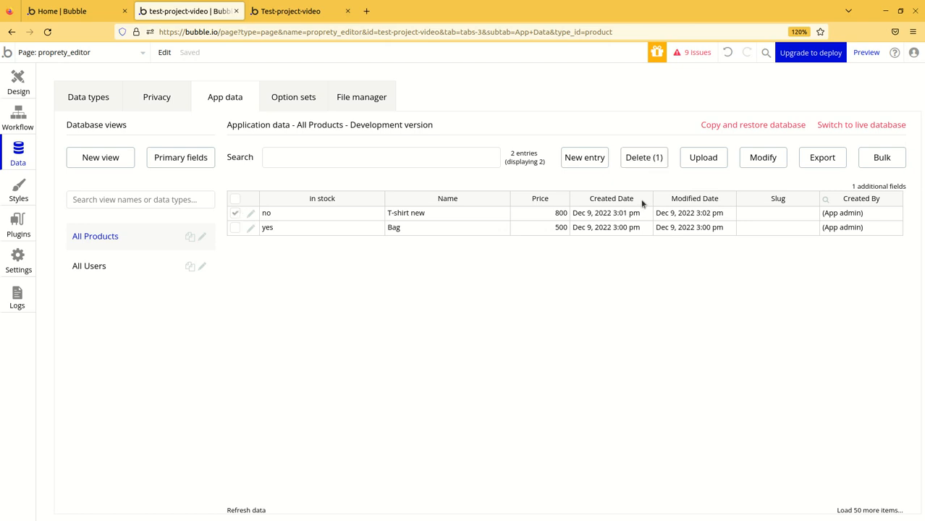
pyautogui.click(644, 160)
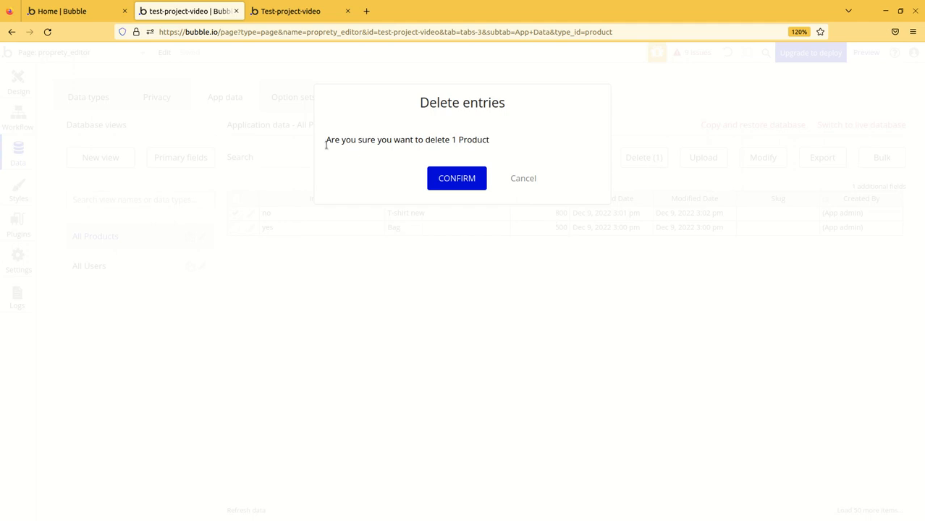
pyautogui.click(529, 179)
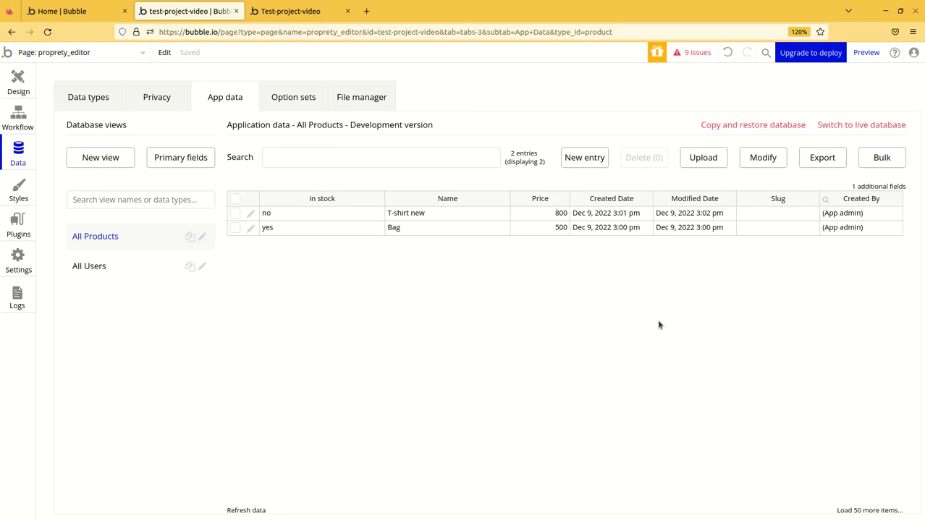
# Step: Select all product entries, start deleting them, cancel the deletion, and clear the selection
pyautogui.click(237, 203)
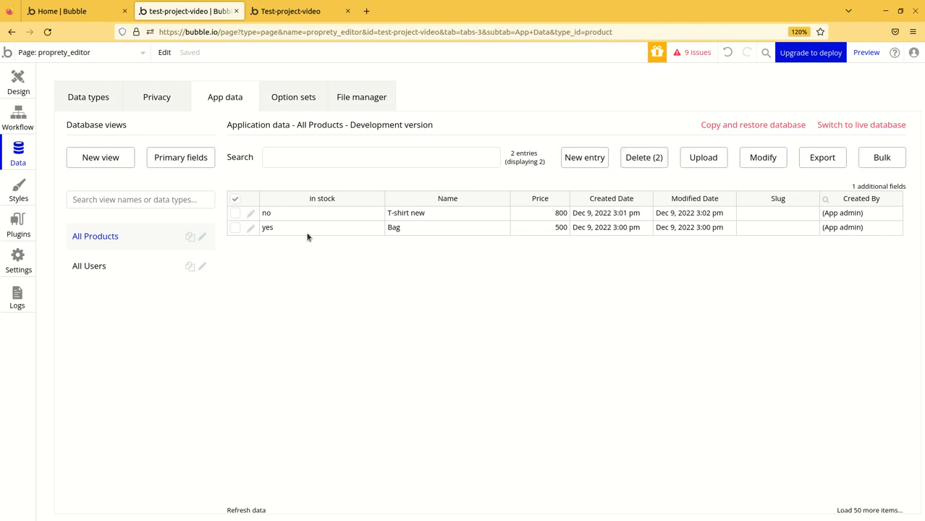
pyautogui.click(643, 159)
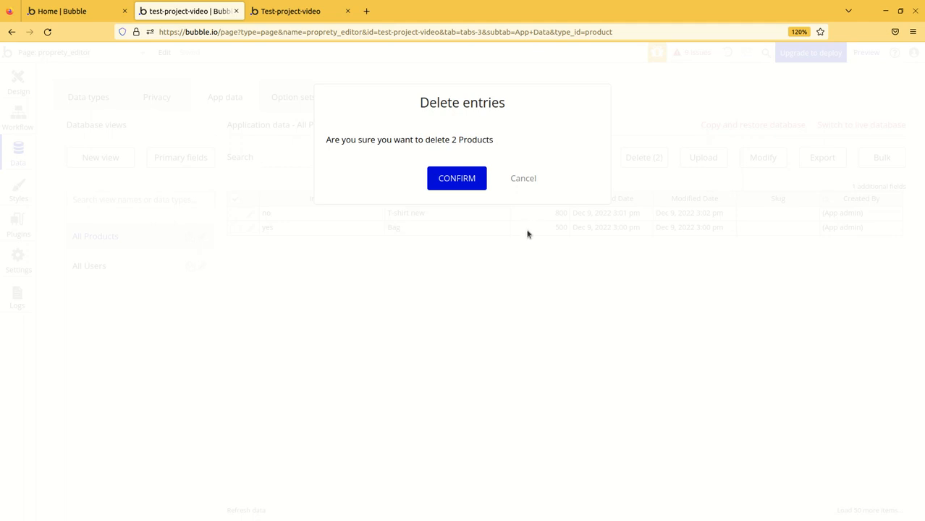
pyautogui.click(524, 178)
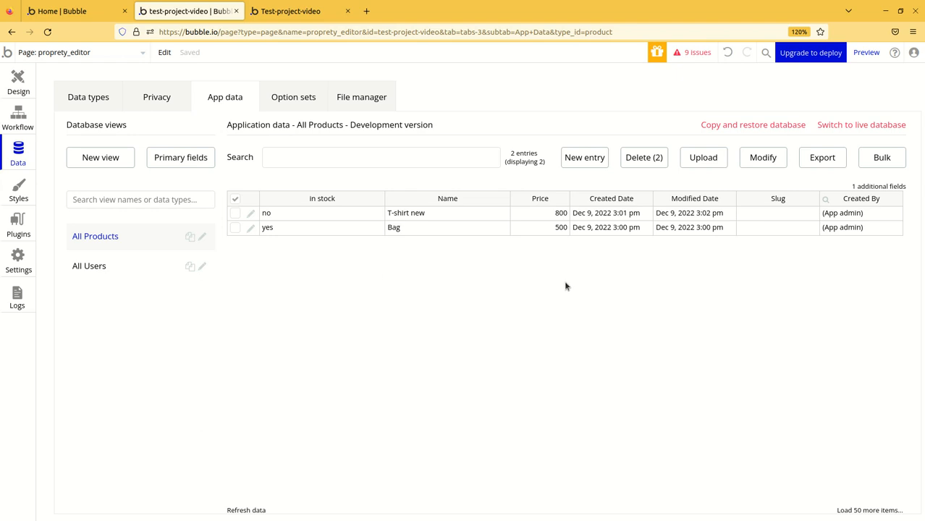
pyautogui.click(235, 200)
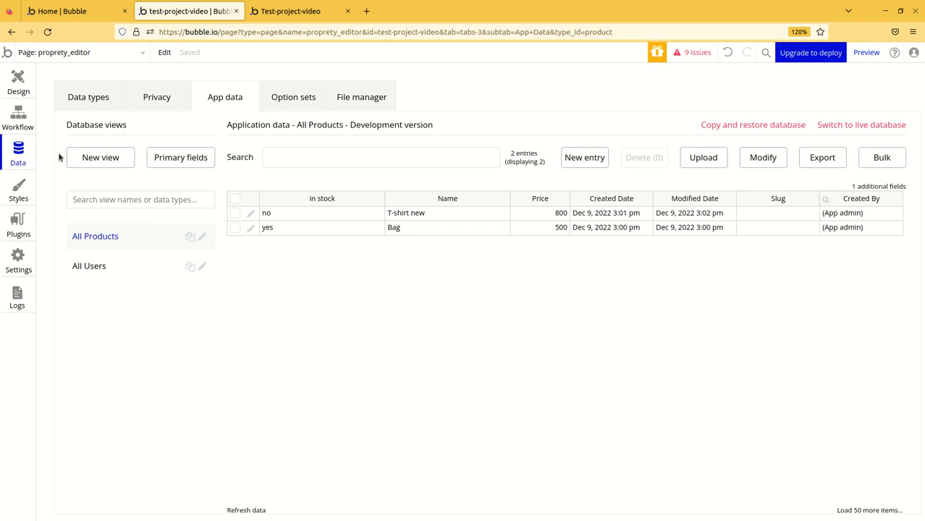
# Step: Review the field definitions of the Product and User data types
pyautogui.click(87, 99)
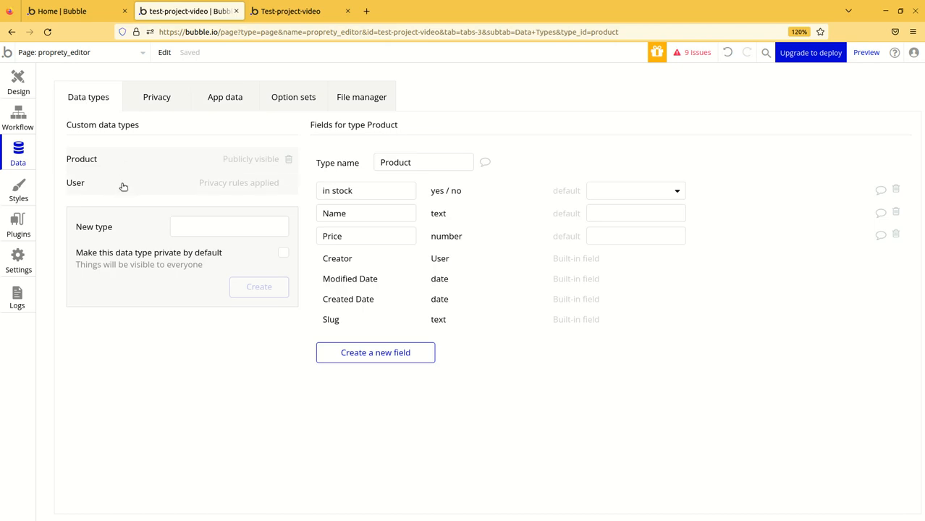
pyautogui.click(414, 162)
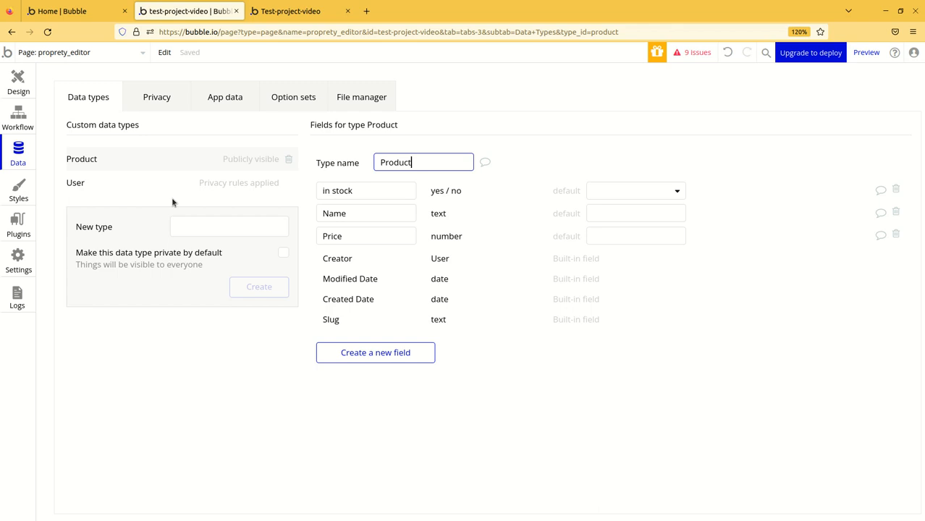
pyautogui.click(143, 184)
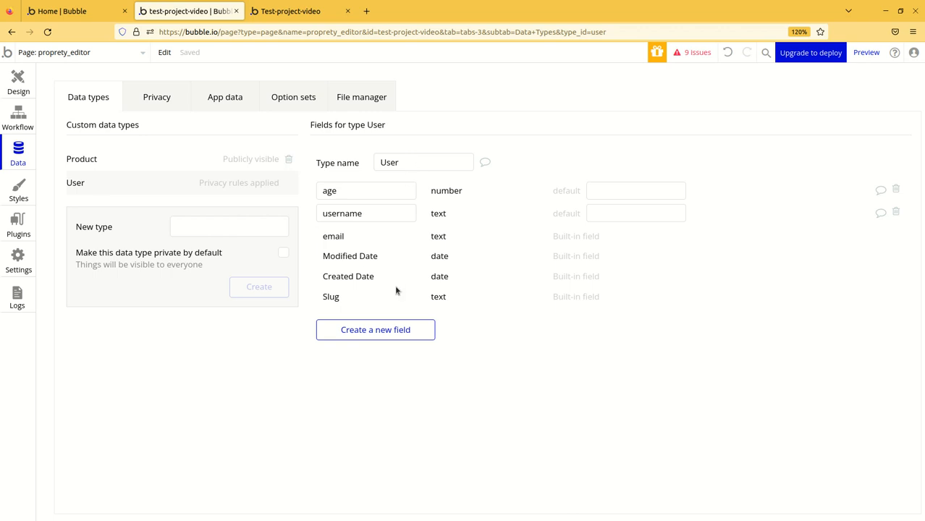
# Step: Inspect the User type's age and username fields and the Product type's fields, then view the product entries in the app data
pyautogui.click(376, 212)
pyautogui.hotkey('shift', 'Tab')
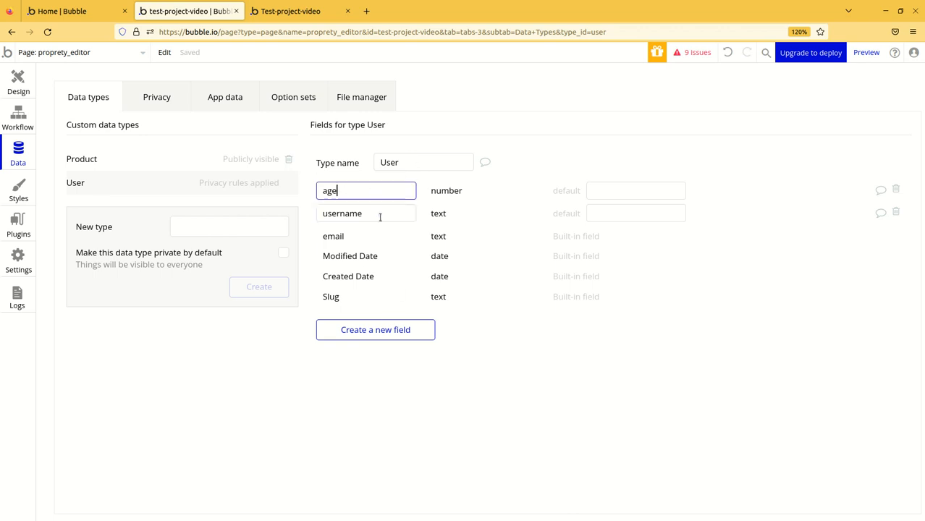
pyautogui.click(376, 209)
pyautogui.click(378, 193)
pyautogui.click(149, 166)
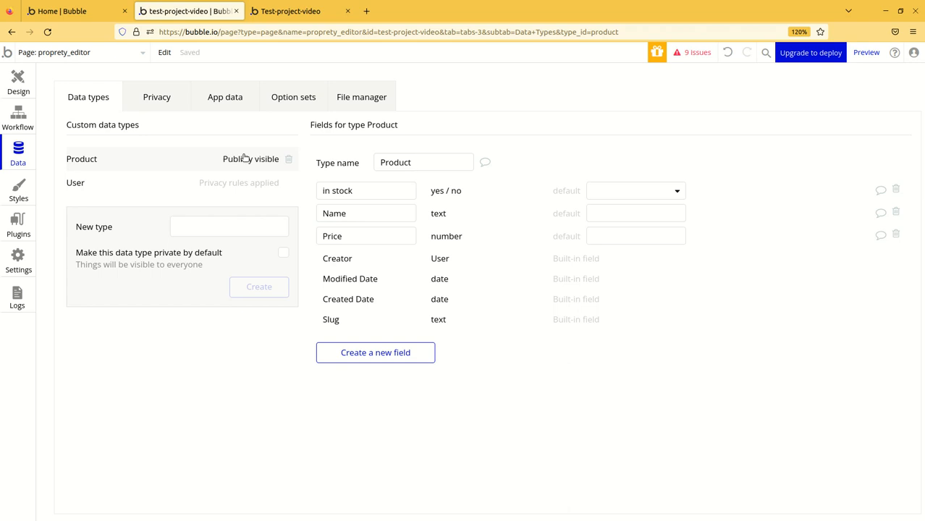
pyautogui.click(226, 103)
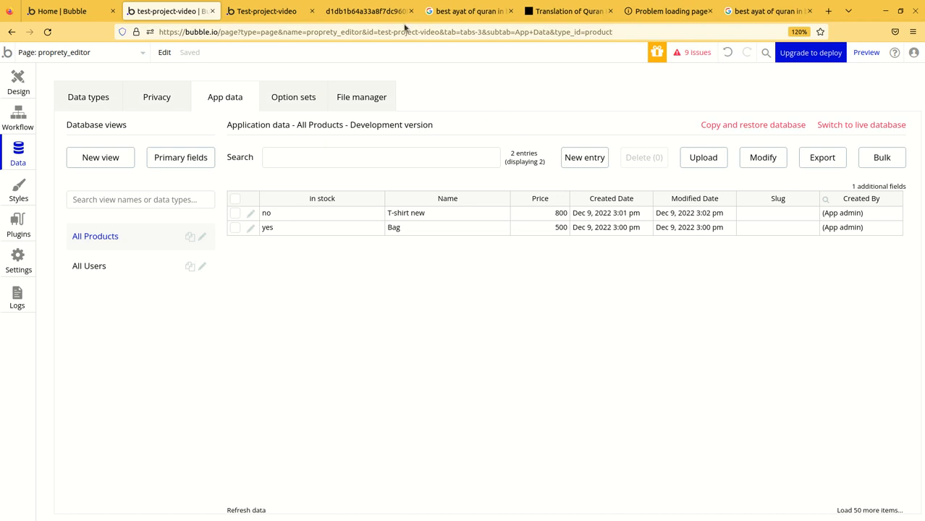
# Step: View the Quran verse image and the app preview's sign-up page in their browser tabs, ending on the image
pyautogui.click(383, 16)
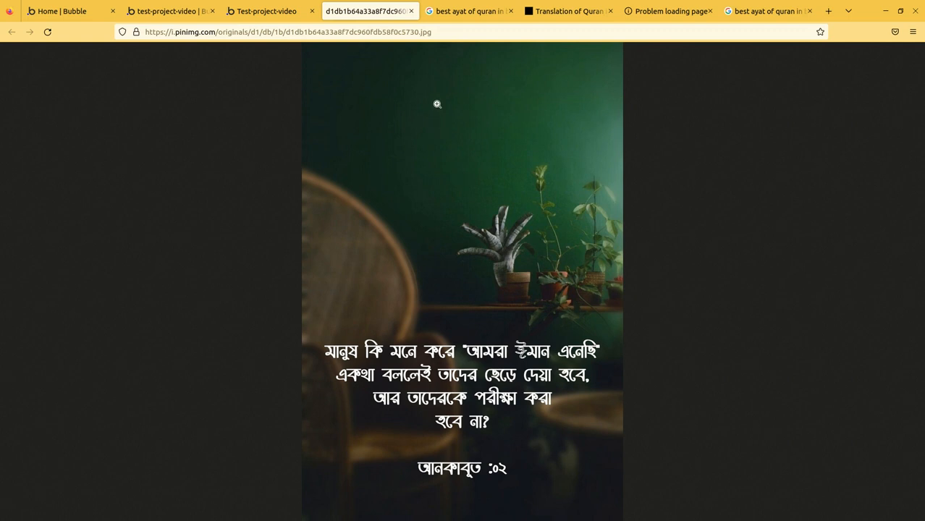
pyautogui.click(257, 13)
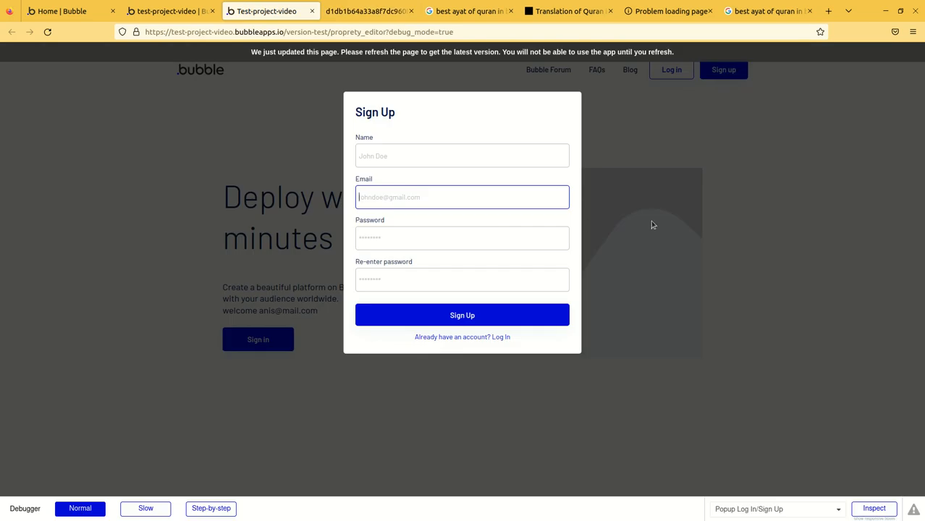
pyautogui.click(357, 16)
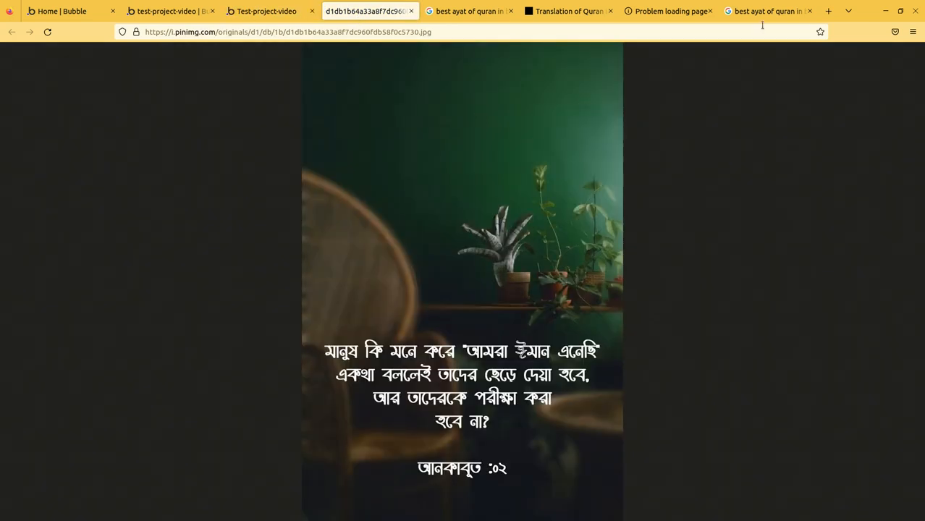